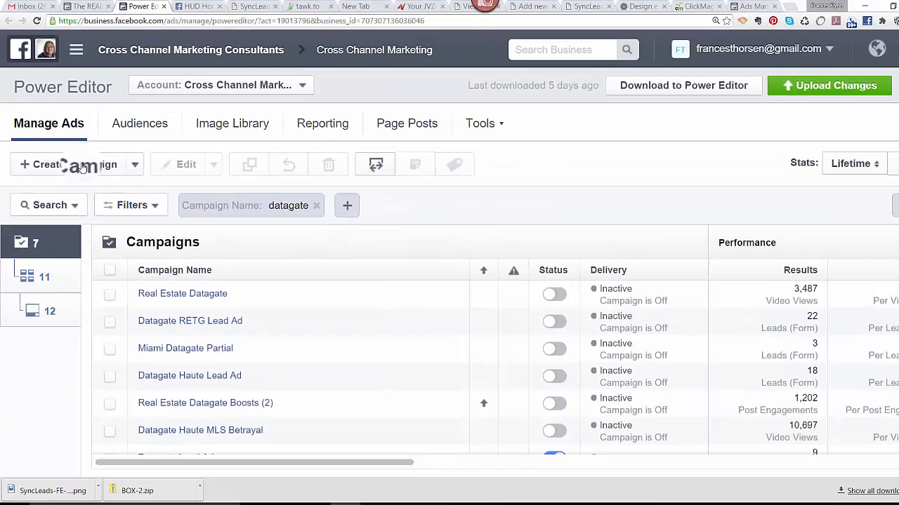
# Step: Start a new campaign and name it "Webinar Retargeting"
pyautogui.click(83, 166)
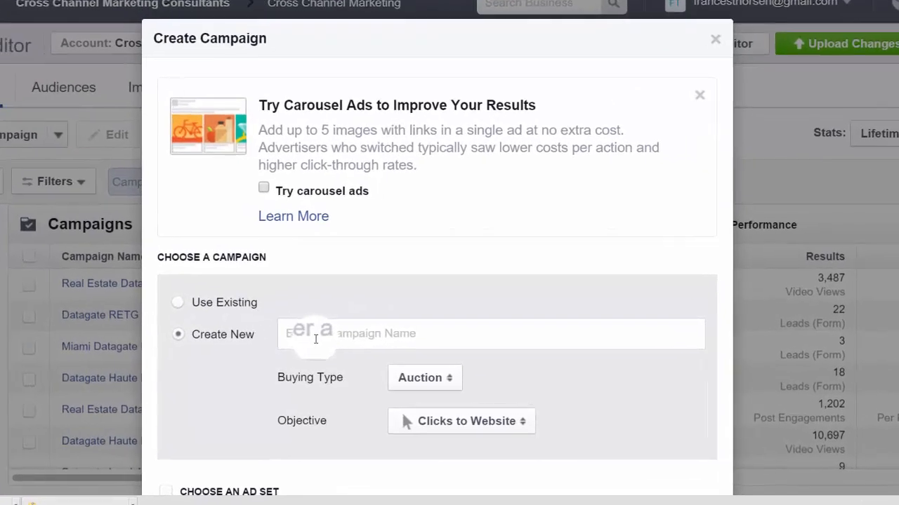
pyautogui.click(358, 342)
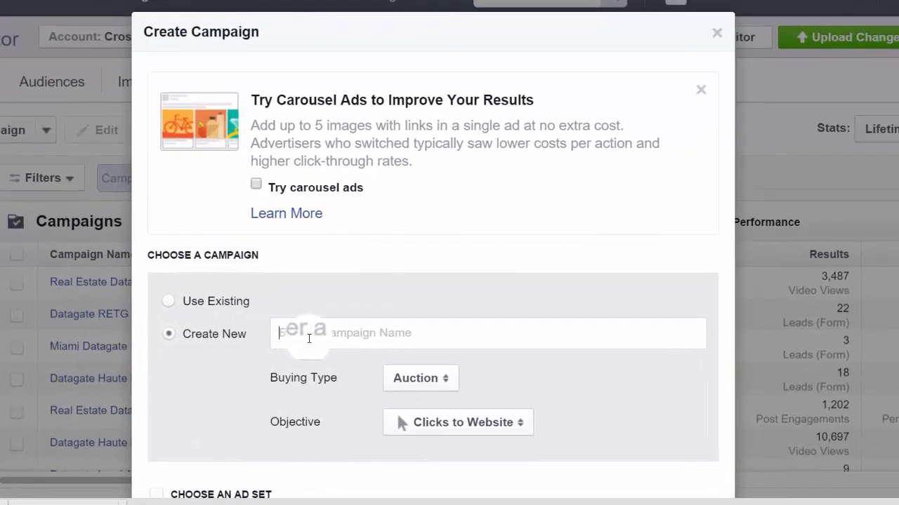
pyautogui.write('Webin')
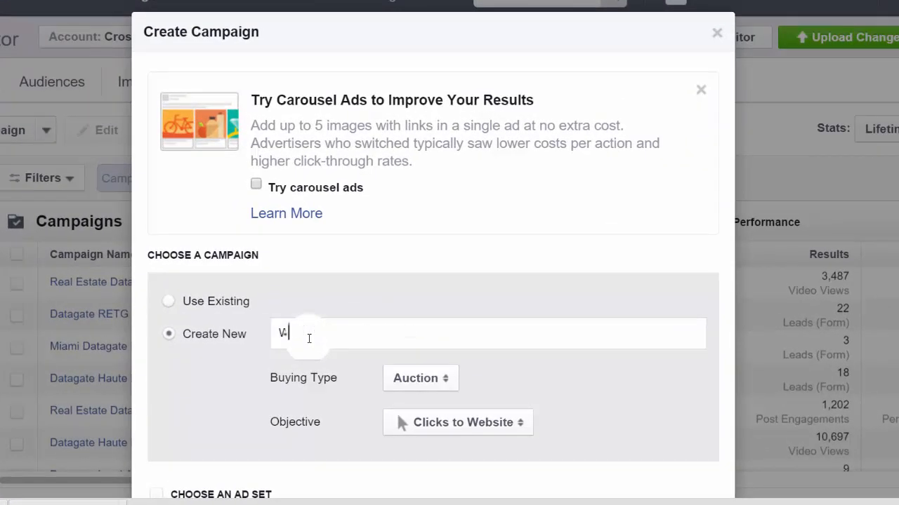
pyautogui.press('BackSpace')
pyautogui.press('BackSpace')
pyautogui.press('BackSpace')
pyautogui.press('BackSpace')
pyautogui.write('binar Retargeting')
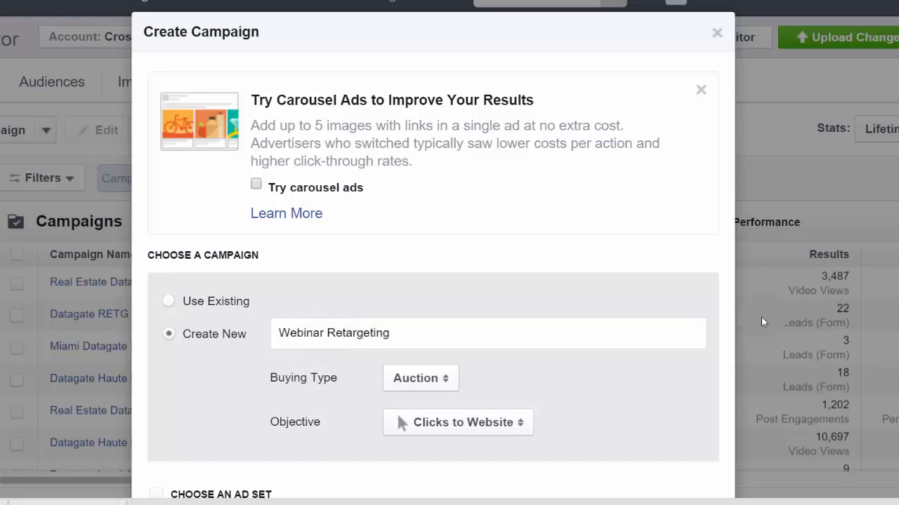
# Step: Set the new campaign's objective to Lead Generation
pyautogui.scroll(-3, 433, 280)
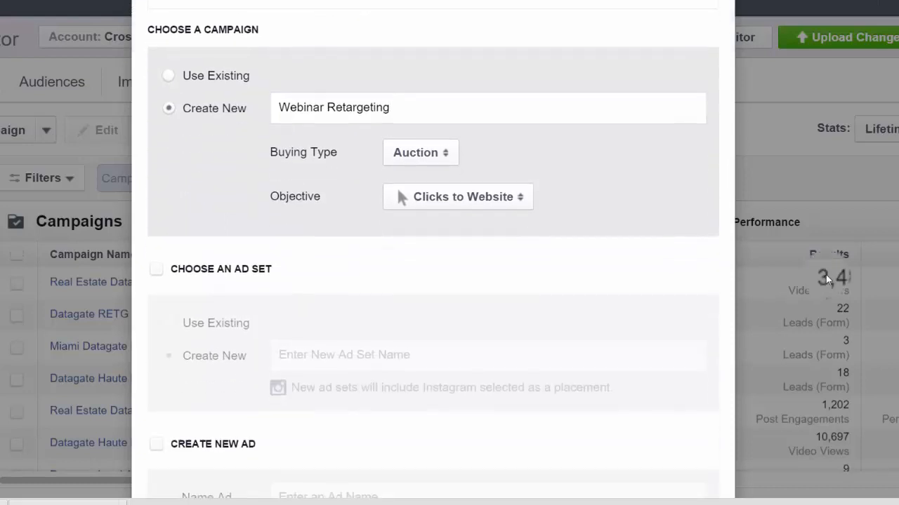
pyautogui.click(520, 199)
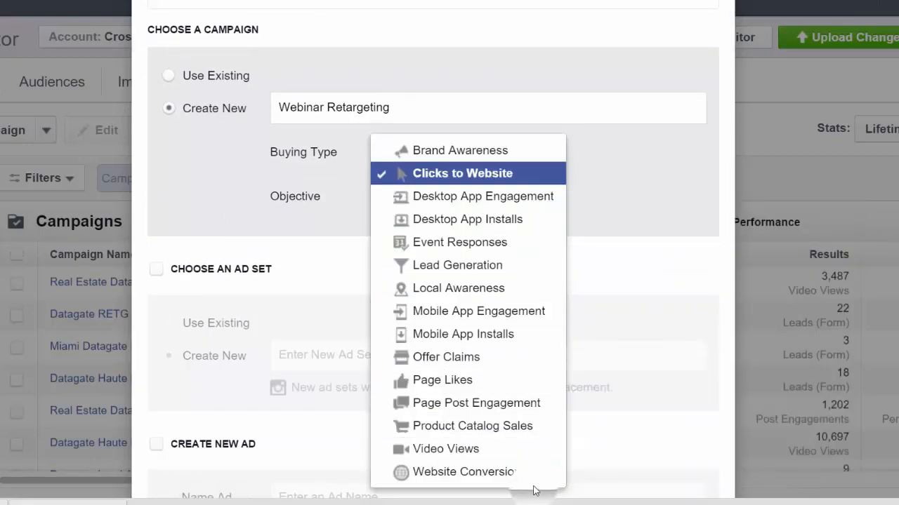
pyautogui.click(510, 272)
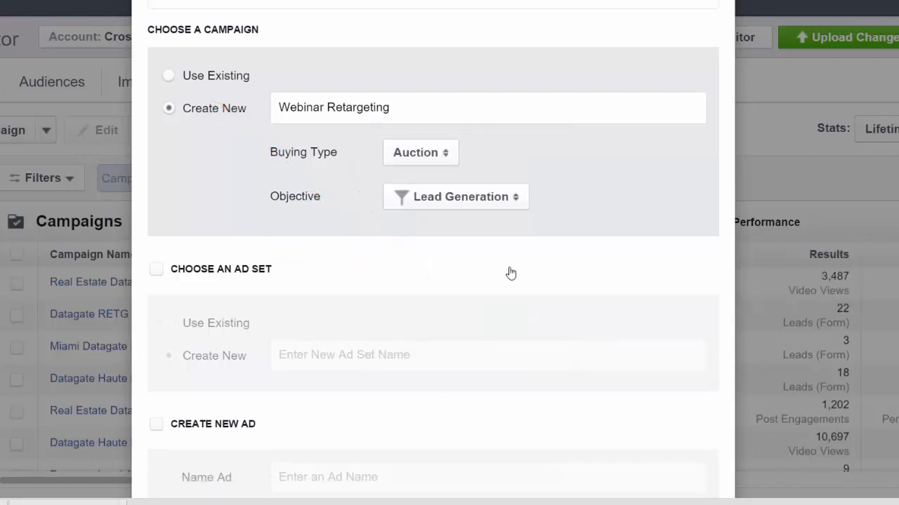
# Step: Include a new ad set in the campaign, reusing the campaign name "Webinar Retargeting" as its name
pyautogui.click(156, 270)
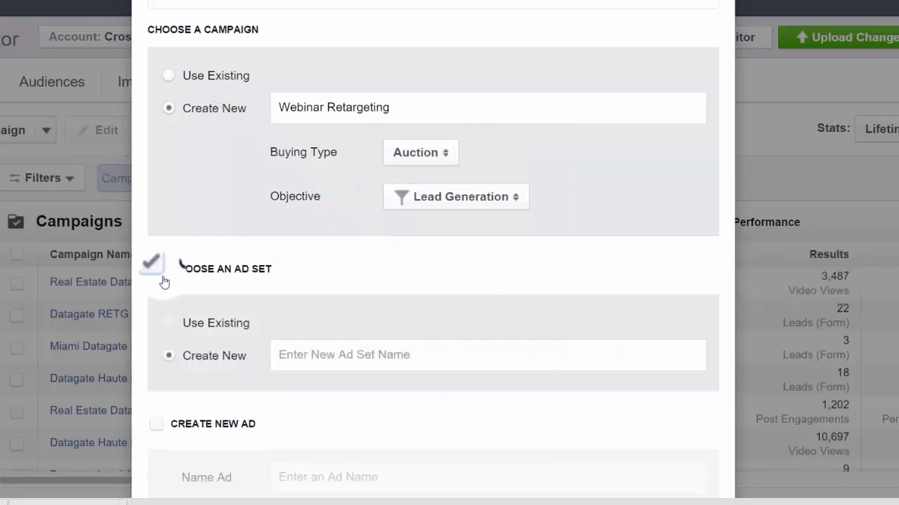
pyautogui.moveTo(431, 104); pyautogui.dragTo(126, 98)
pyautogui.hotkey('ctrl', 'c')
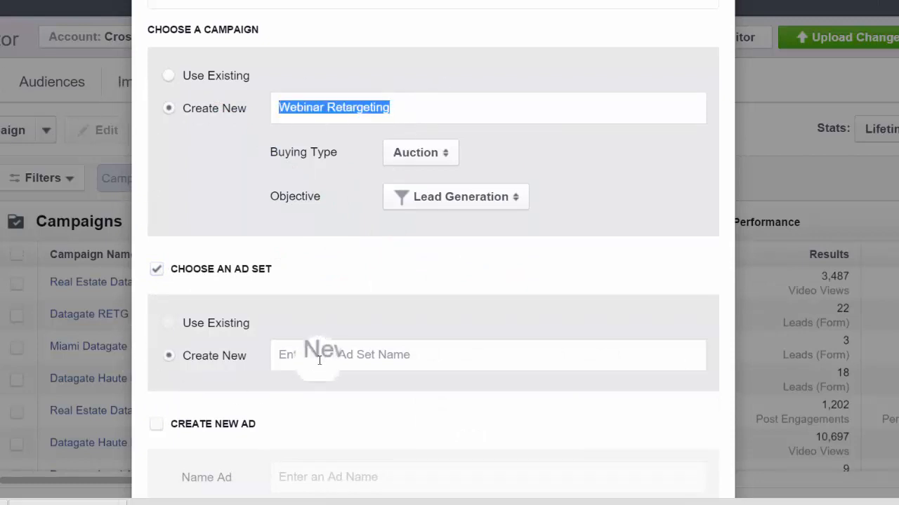
pyautogui.click(319, 357)
pyautogui.hotkey('ctrl', 'v')
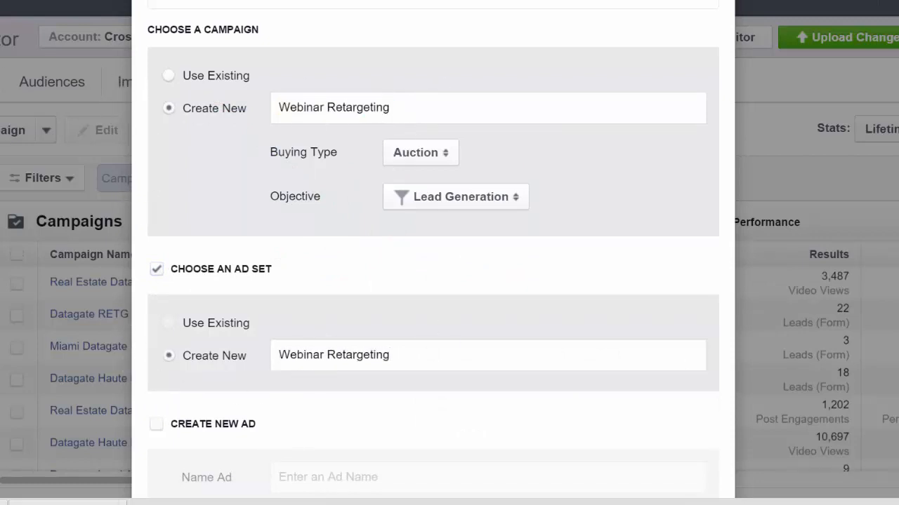
# Step: Include a new ad also named "Webinar Retargeting" and create the campaign with its ad set and ad
pyautogui.scroll(-2, 322, 316)
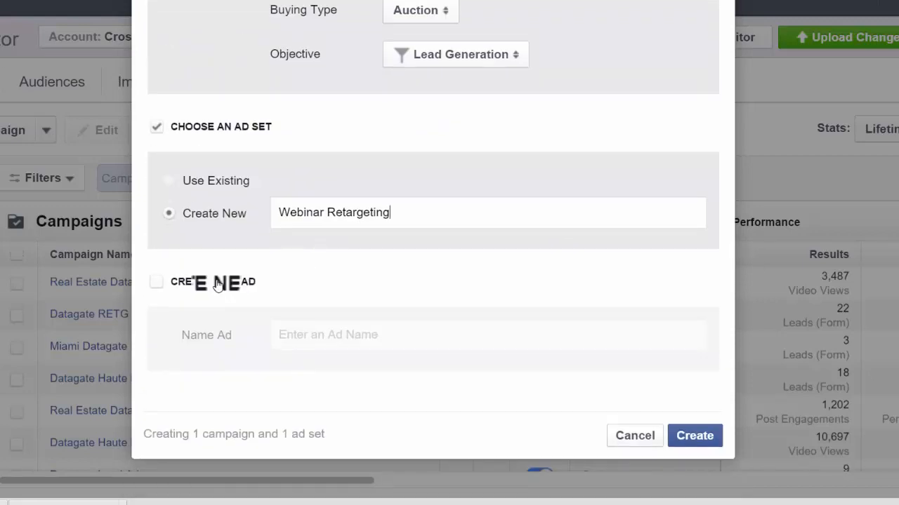
pyautogui.click(159, 282)
pyautogui.click(319, 334)
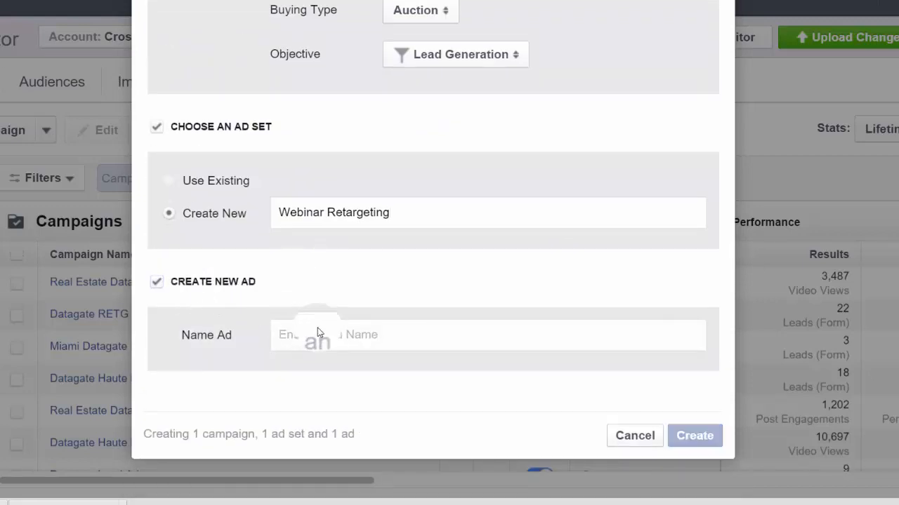
pyautogui.hotkey('ctrl', 'v')
pyautogui.click(698, 443)
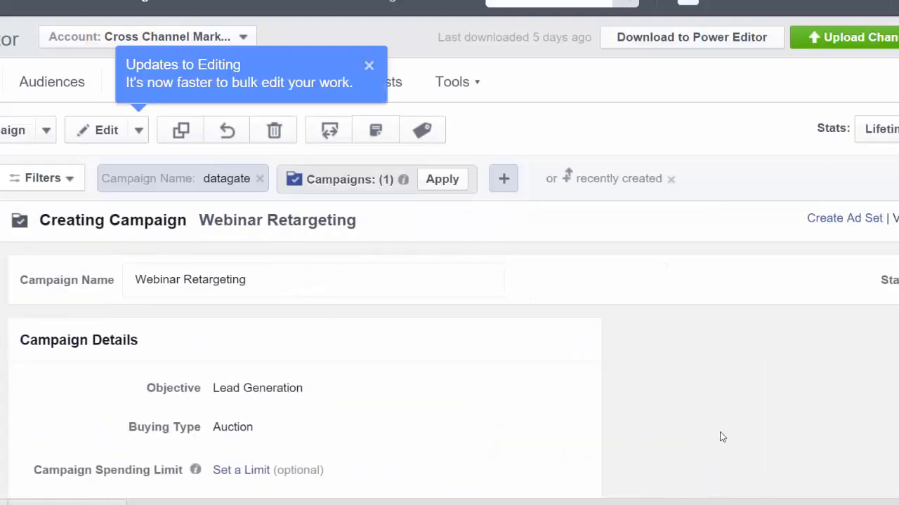
# Step: Open the new ad set's settings and choose The REALTYgram as its Facebook page
pyautogui.scroll(-1, 449, 351)
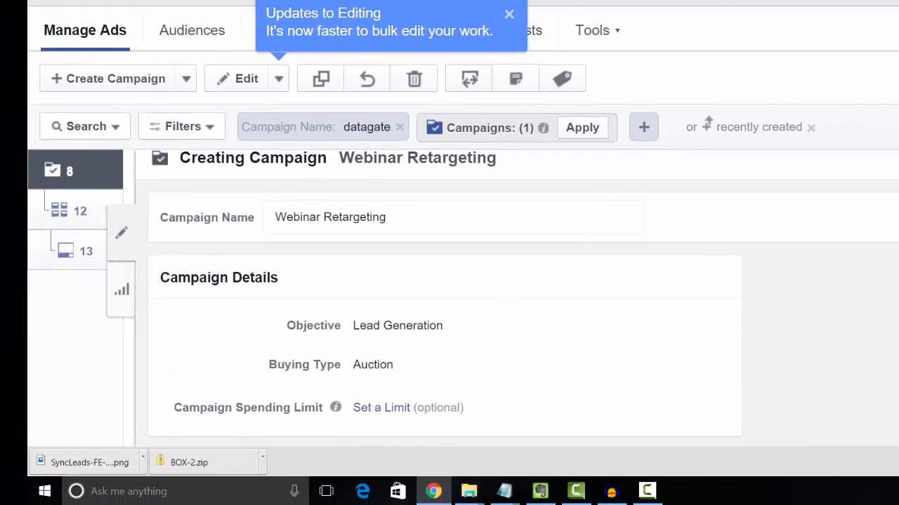
pyautogui.click(79, 207)
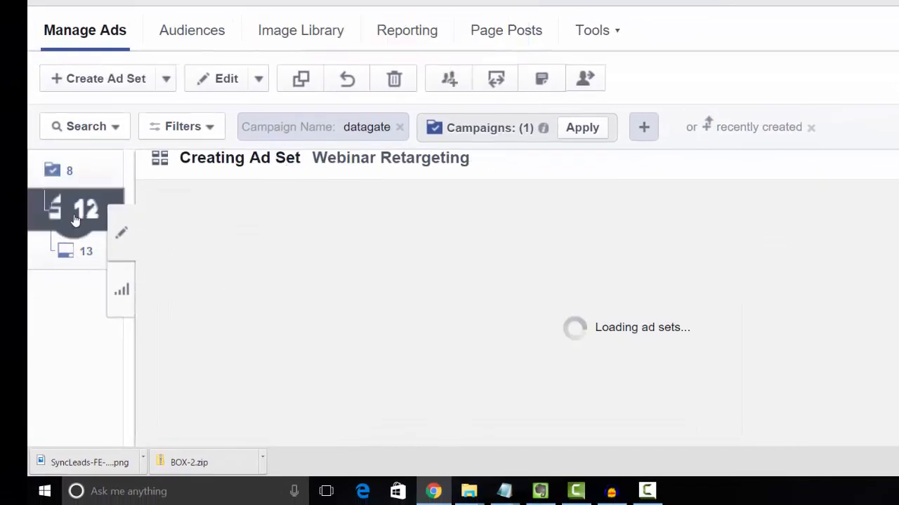
pyautogui.click(300, 193)
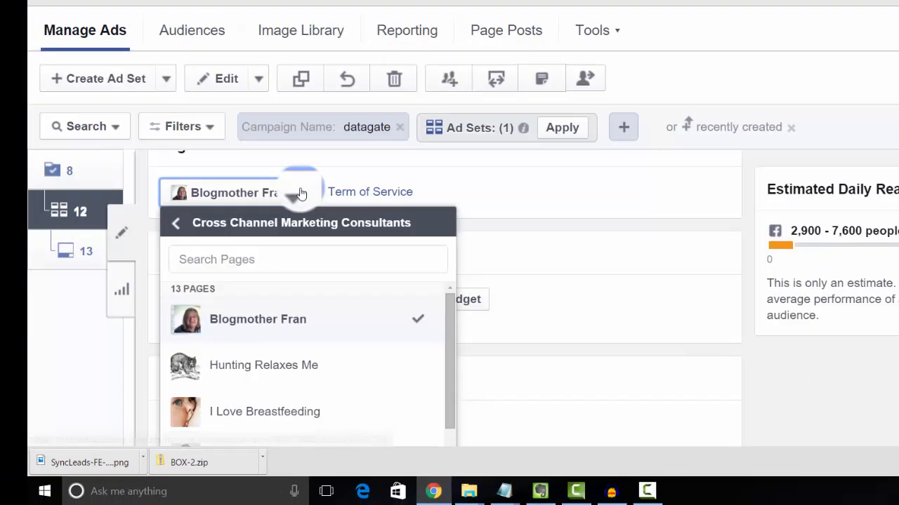
pyautogui.moveTo(453, 334); pyautogui.dragTo(431, 494)
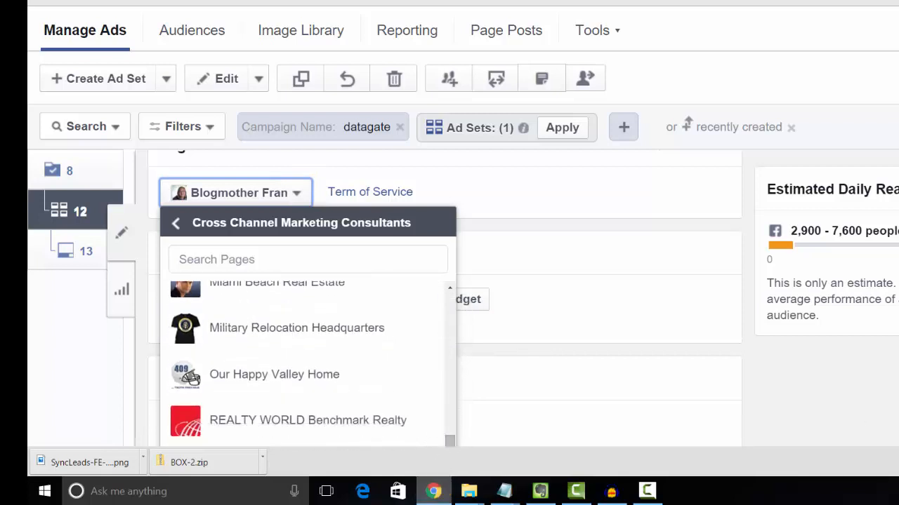
pyautogui.scroll(-1, 445, 298)
pyautogui.scroll(-3, 355, 415)
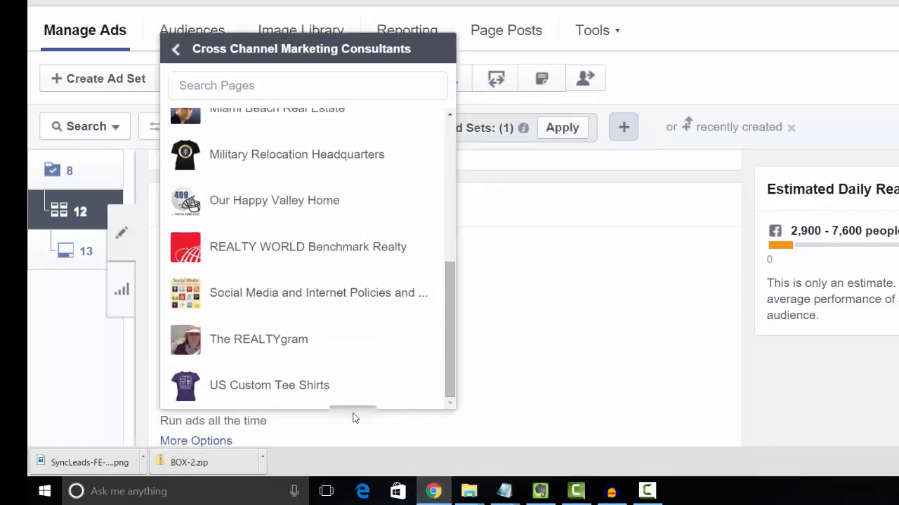
pyautogui.click(327, 360)
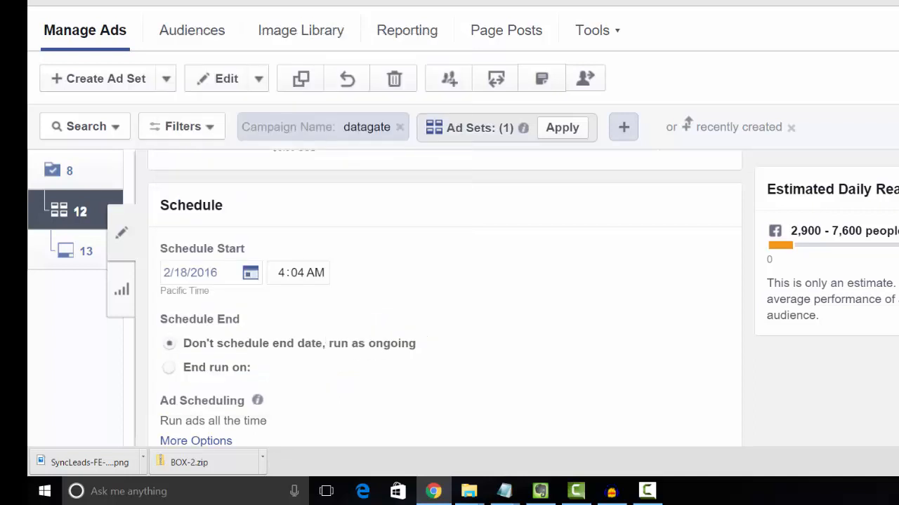
pyautogui.scroll(-2, 445, 306)
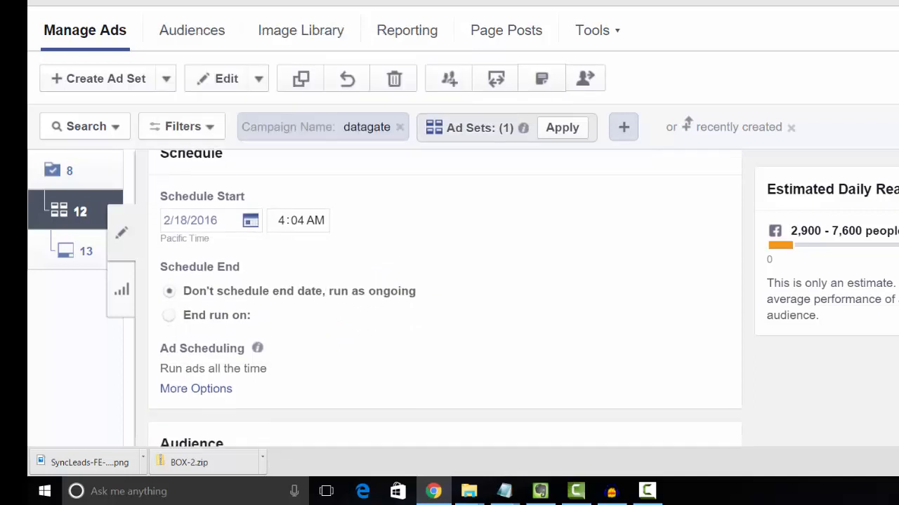
pyautogui.scroll(3, 445, 306)
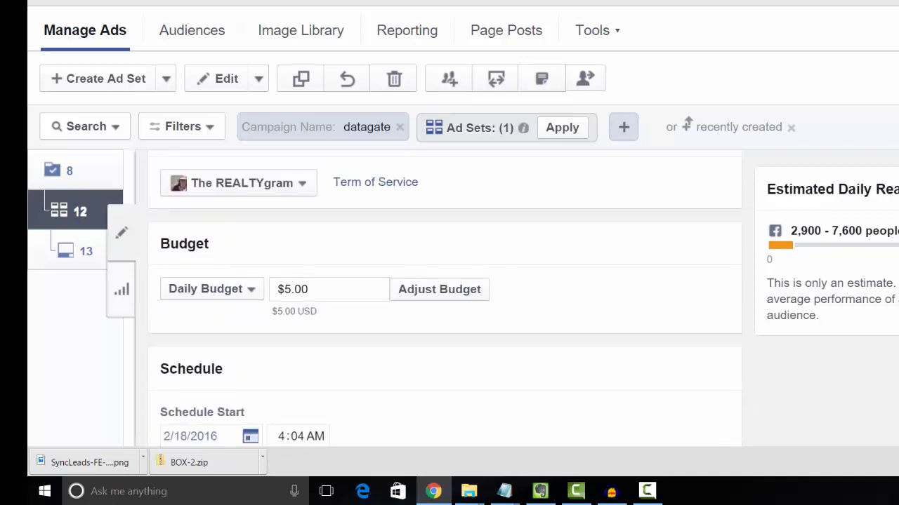
pyautogui.click(250, 286)
pyautogui.click(251, 287)
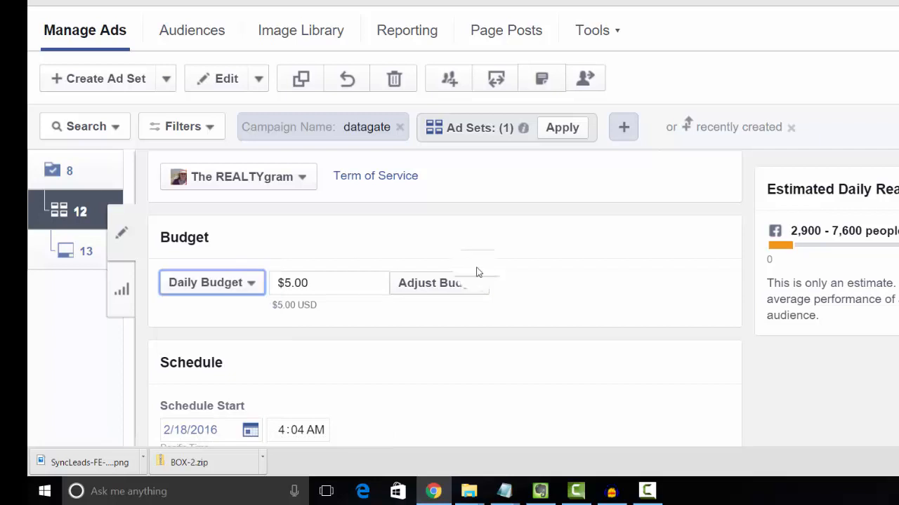
# Step: Edit the ad set's audience to include the custom audience "Lookalike (US, 1%) - The REALTYgram"
pyautogui.scroll(-5, 445, 299)
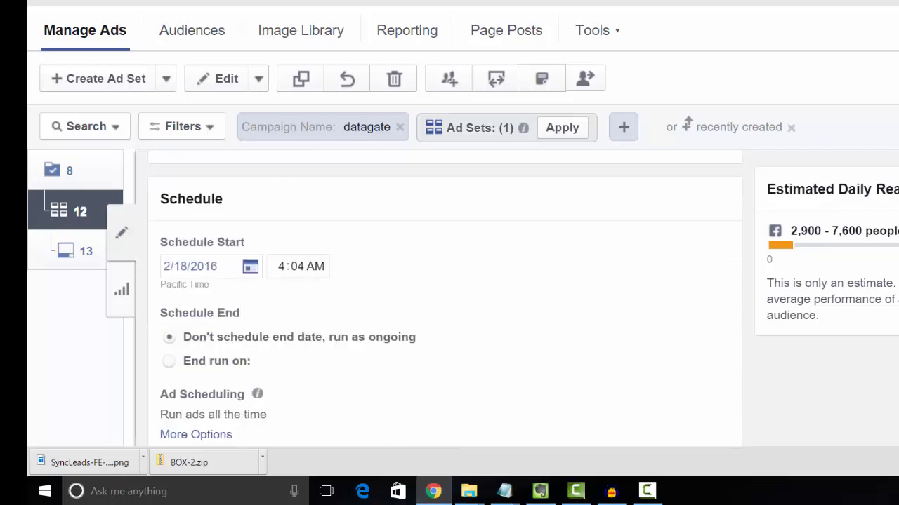
pyautogui.scroll(-1, 445, 299)
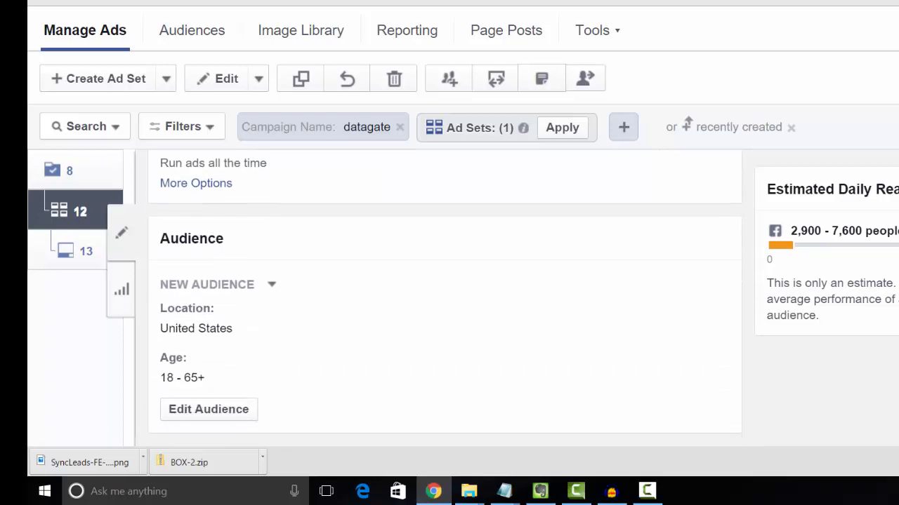
pyautogui.scroll(-2, 398, 338)
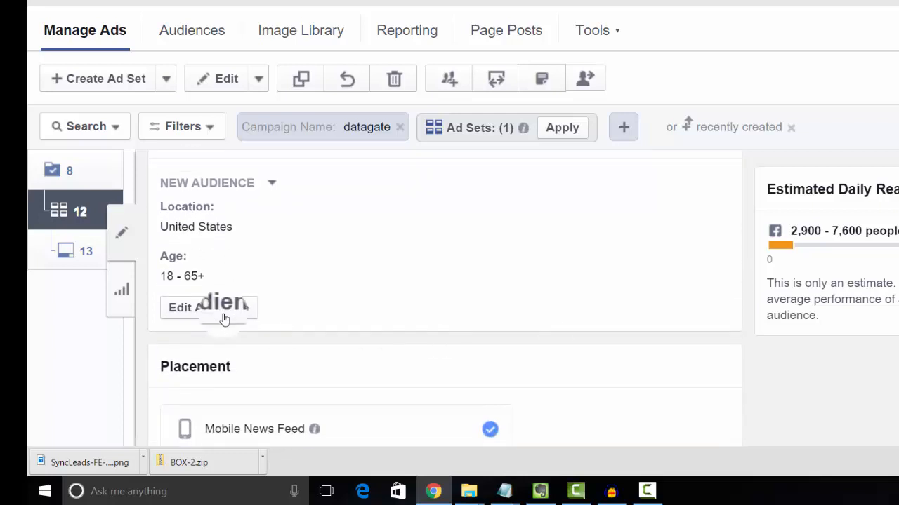
pyautogui.click(225, 320)
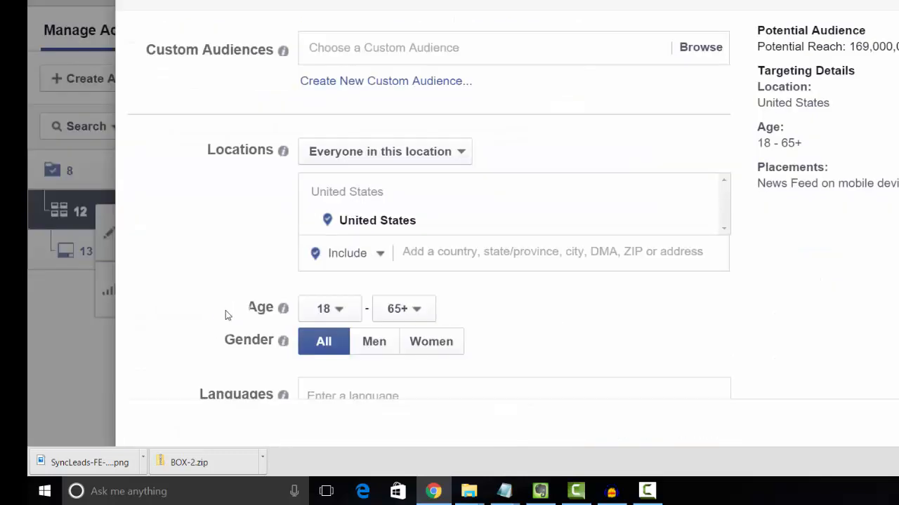
pyautogui.click(542, 38)
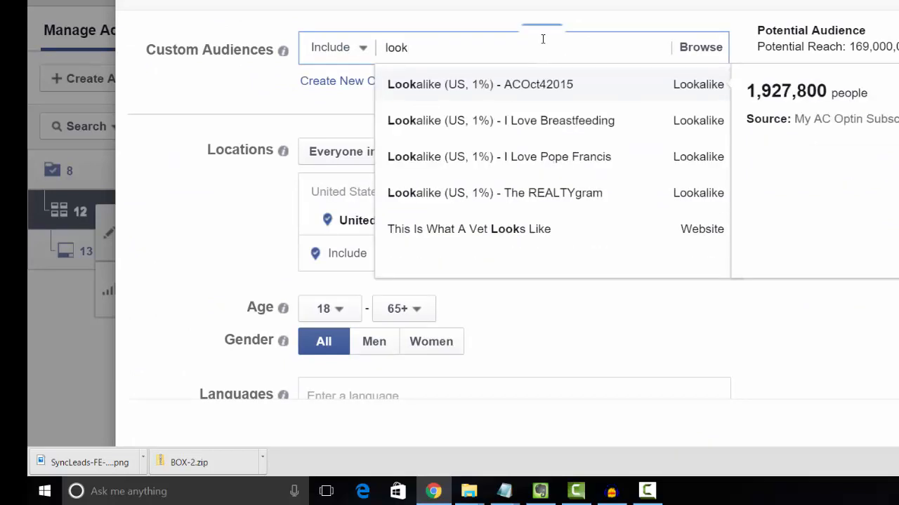
pyautogui.click(556, 195)
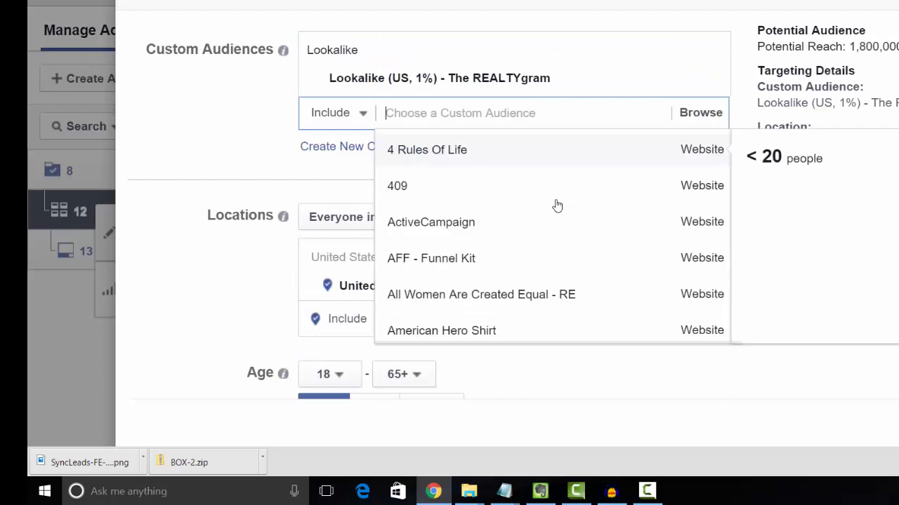
pyautogui.press('Escape')
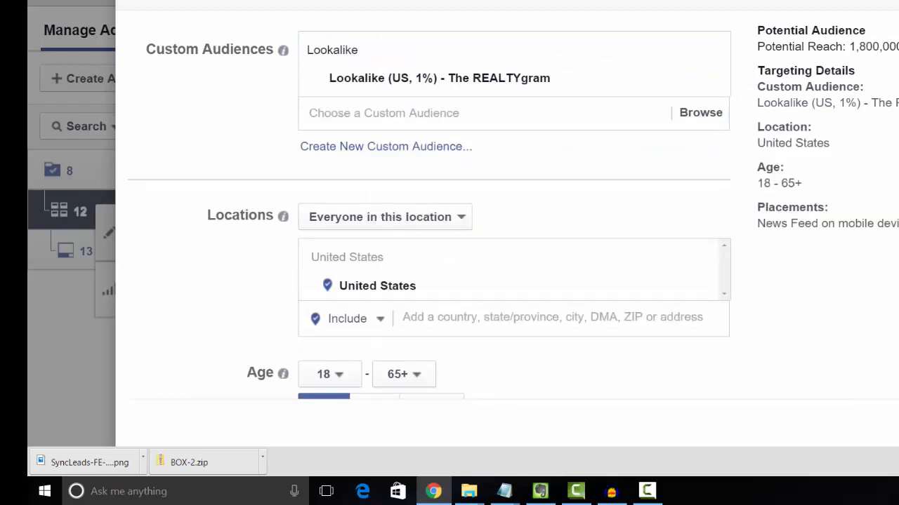
# Step: Set the audience's minimum age to 30
pyautogui.scroll(-1, 508, 204)
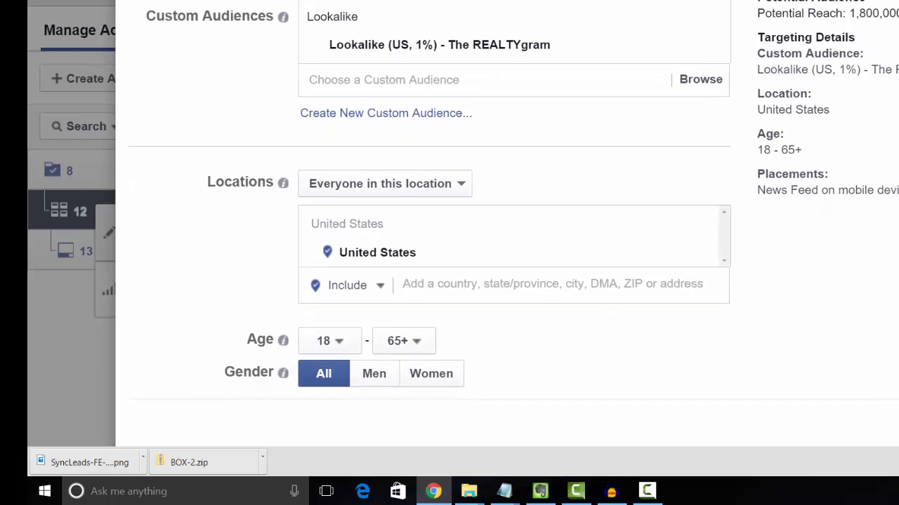
pyautogui.scroll(-3, 514, 191)
pyautogui.scroll(-2, 654, 205)
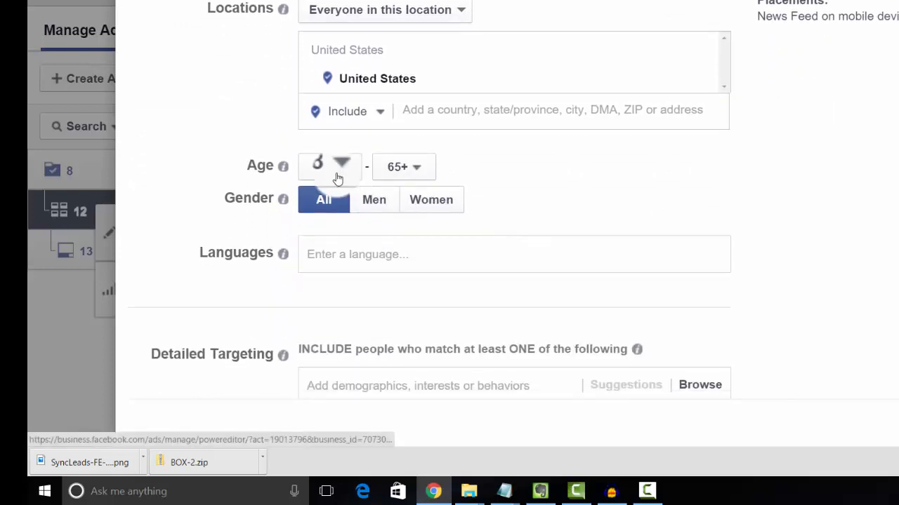
pyautogui.click(334, 173)
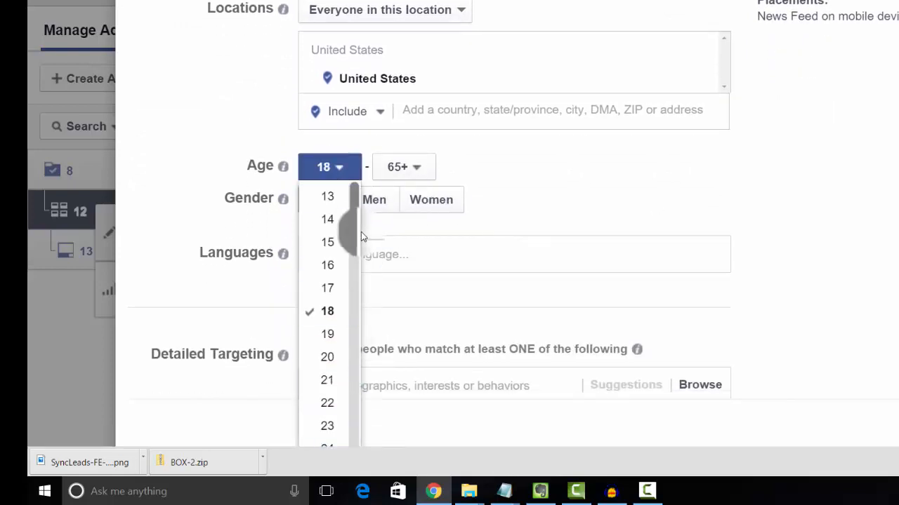
pyautogui.moveTo(355, 227); pyautogui.dragTo(357, 260)
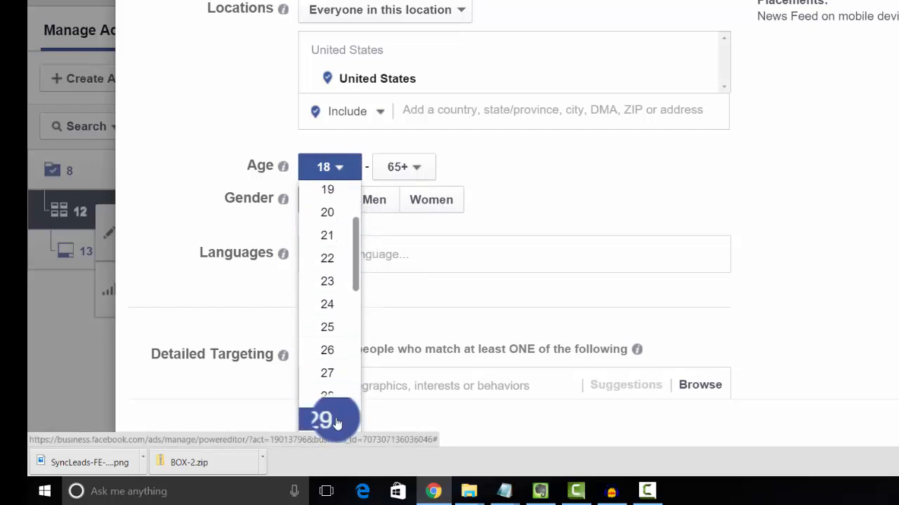
pyautogui.moveTo(356, 276); pyautogui.dragTo(355, 297)
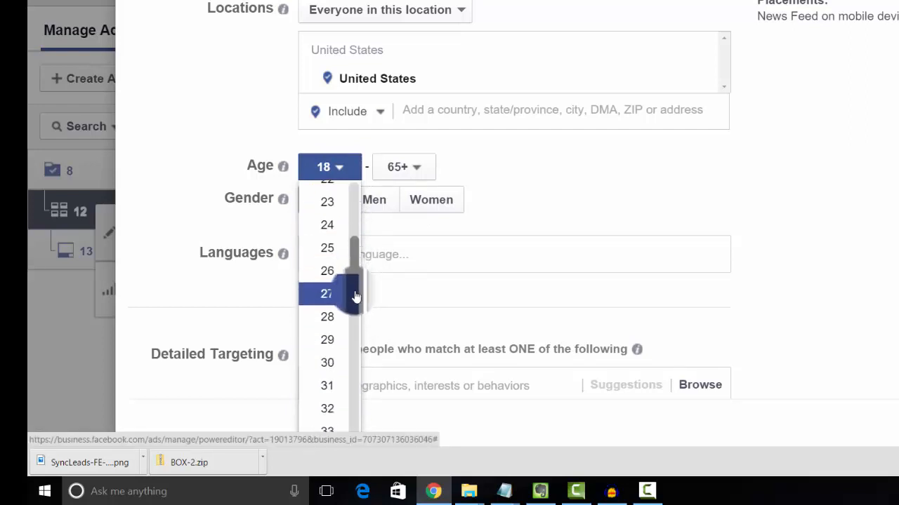
pyautogui.click(337, 359)
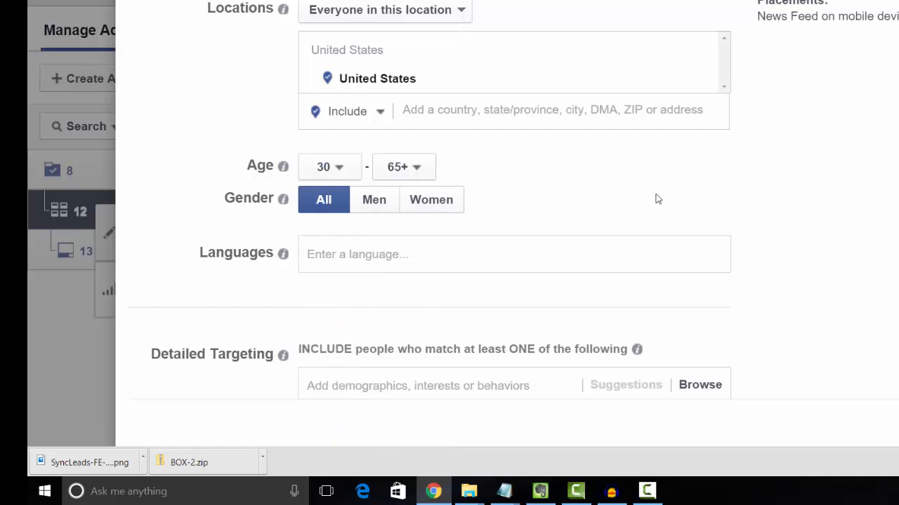
# Step: Check the audience's location, age, language and detailed targeting settings, and save the audience
pyautogui.scroll(-3, 450, 211)
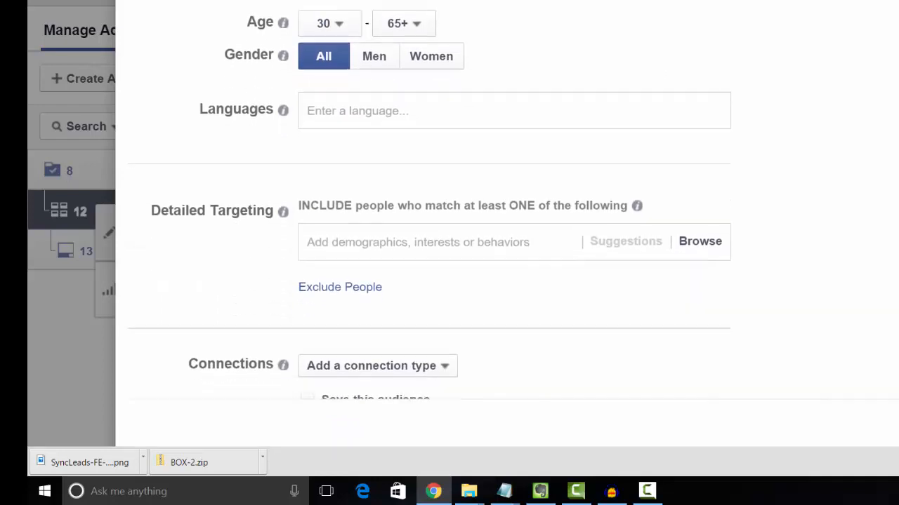
pyautogui.scroll(-2, 450, 210)
pyautogui.scroll(4, 449, 211)
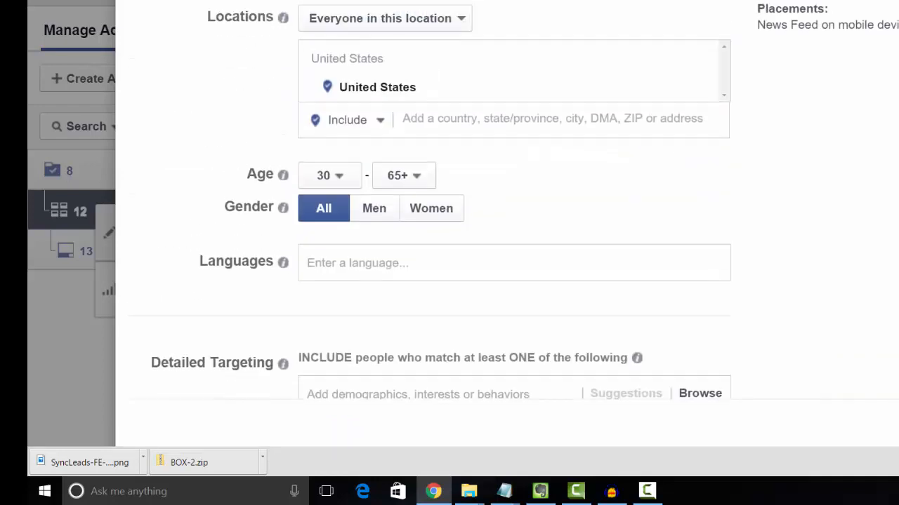
pyautogui.scroll(3, 449, 210)
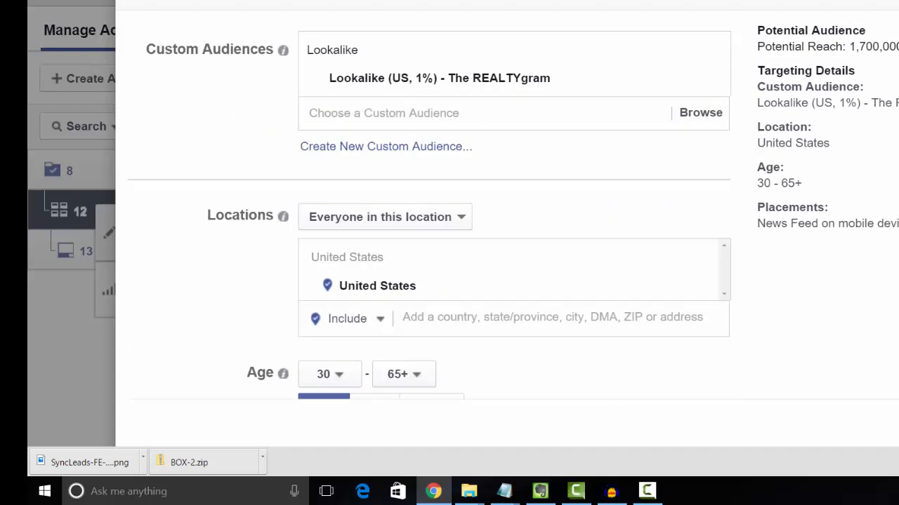
pyautogui.scroll(-8, 450, 210)
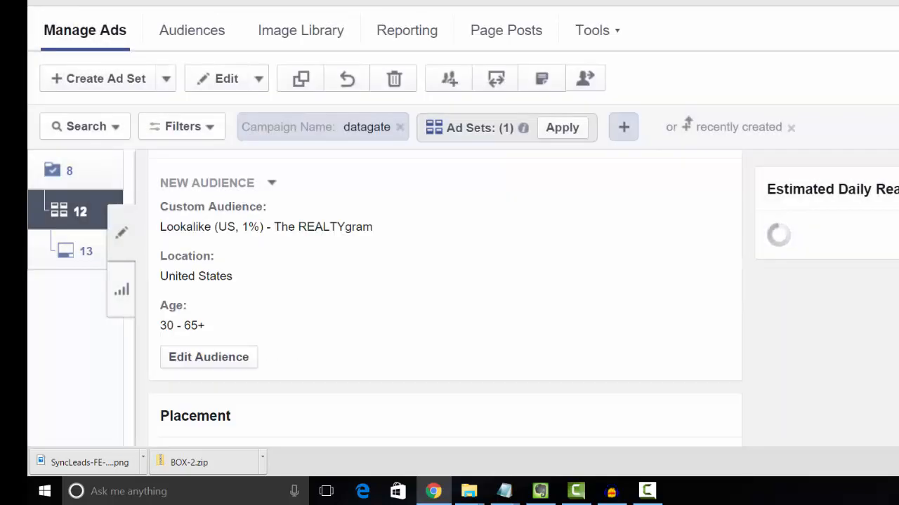
# Step: Open the new ad's settings and start a new lead form for it using the Create a New Form option
pyautogui.scroll(-5, 445, 295)
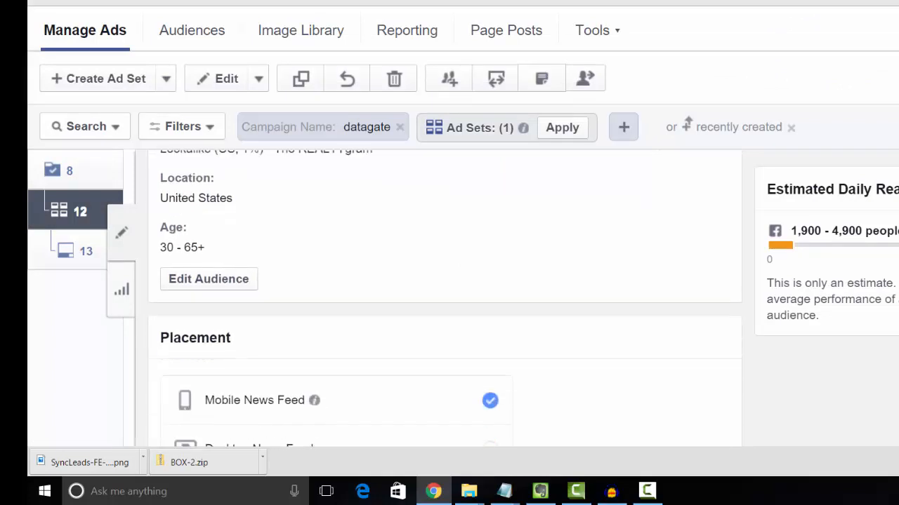
pyautogui.scroll(1, 445, 295)
pyautogui.scroll(-5, 445, 299)
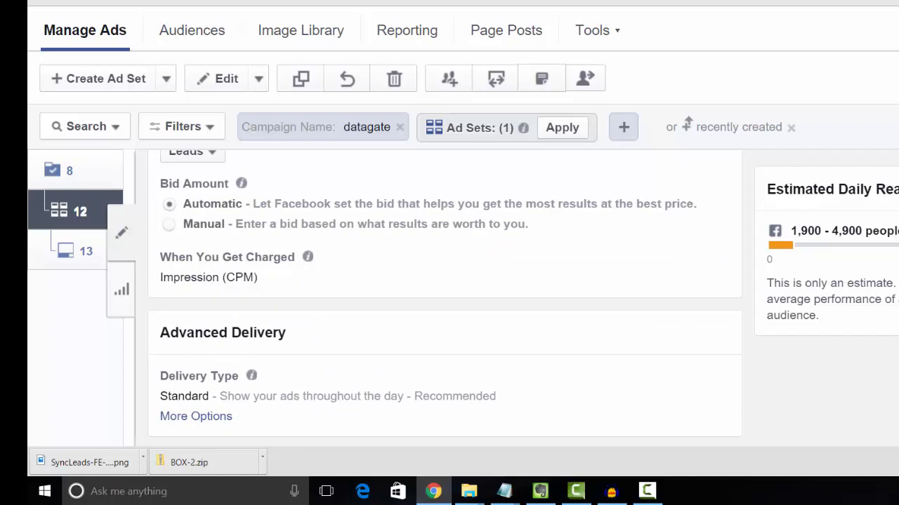
pyautogui.click(77, 254)
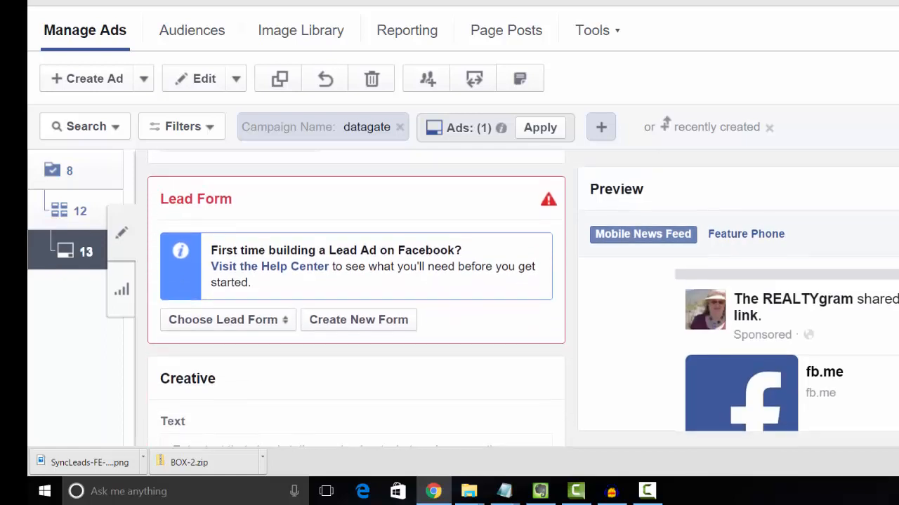
pyautogui.click(355, 312)
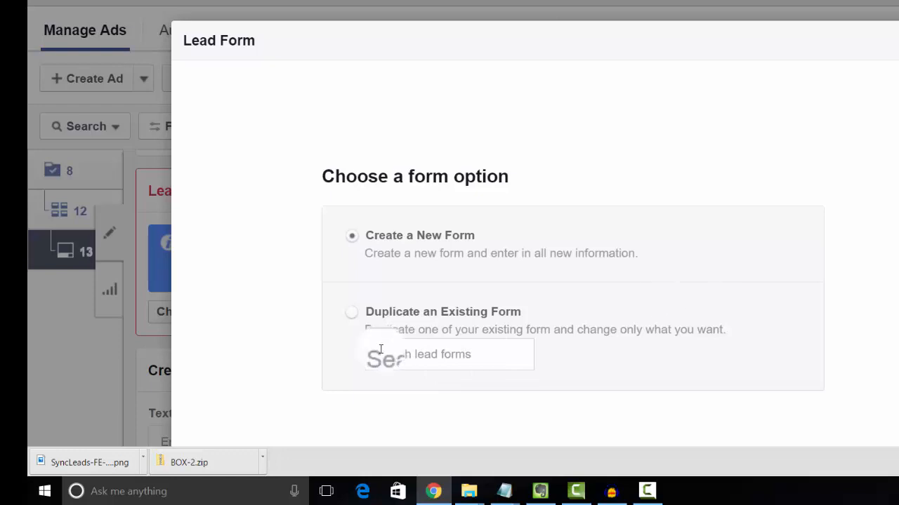
pyautogui.scroll(-2, 543, 252)
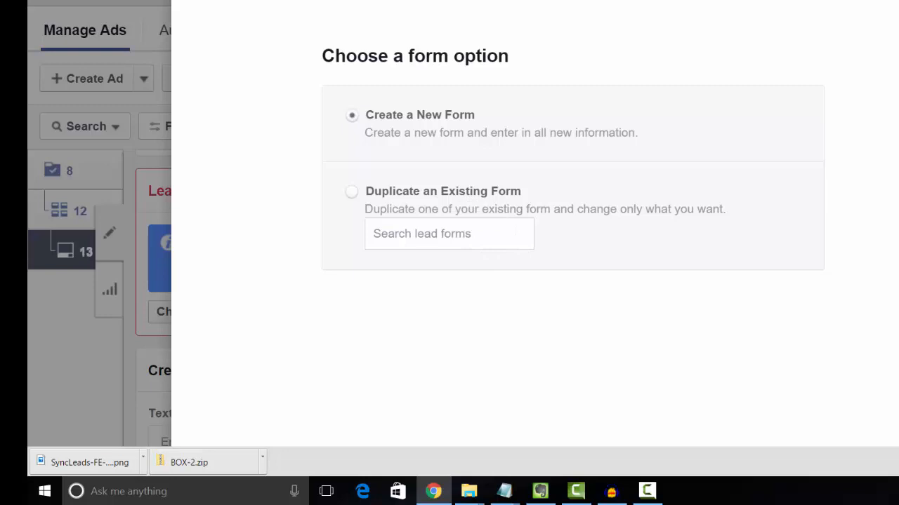
pyautogui.scroll(-2, 543, 253)
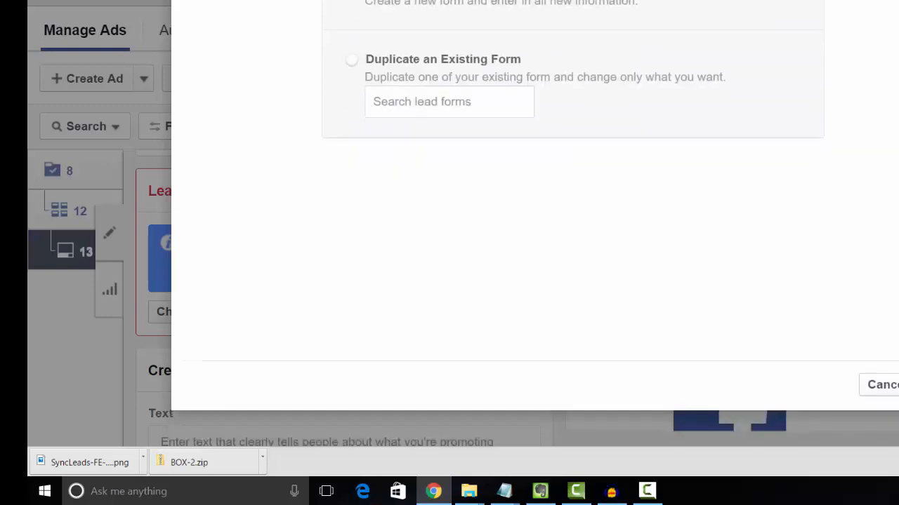
pyautogui.click(639, 106)
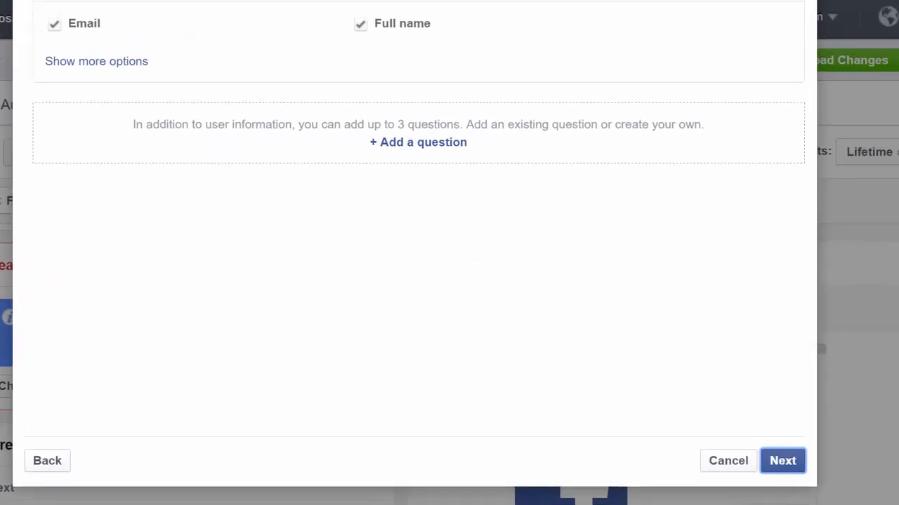
# Step: Show the additional user information fields, keep only Email and Full name requested, and continue to the privacy policy
pyautogui.scroll(2, 414, 253)
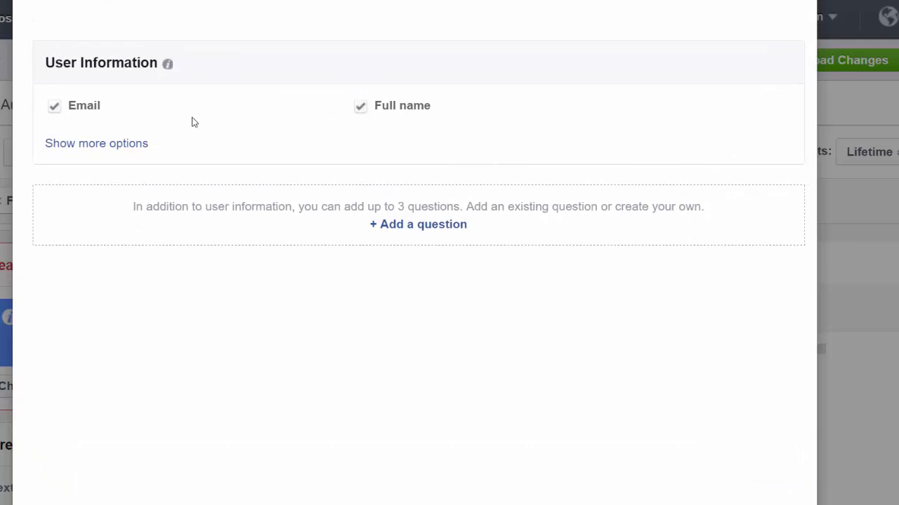
pyautogui.click(121, 145)
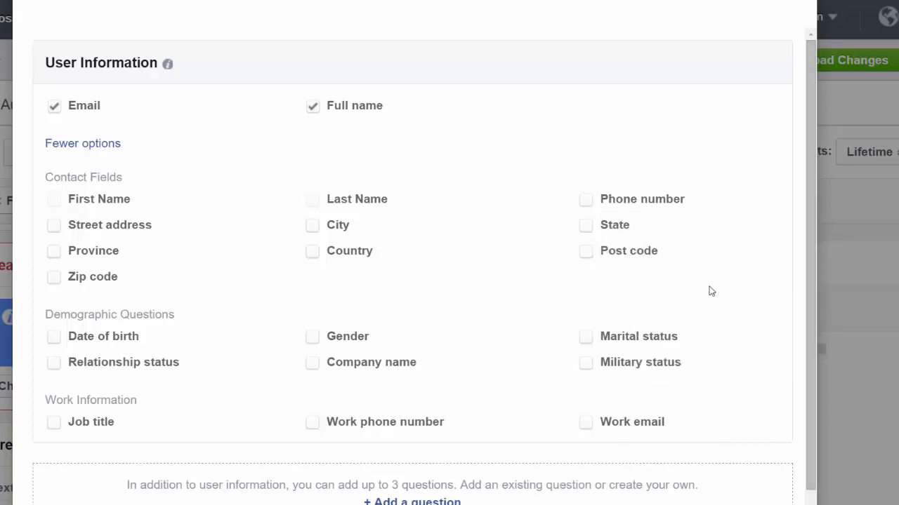
pyautogui.moveTo(809, 151); pyautogui.dragTo(810, 167)
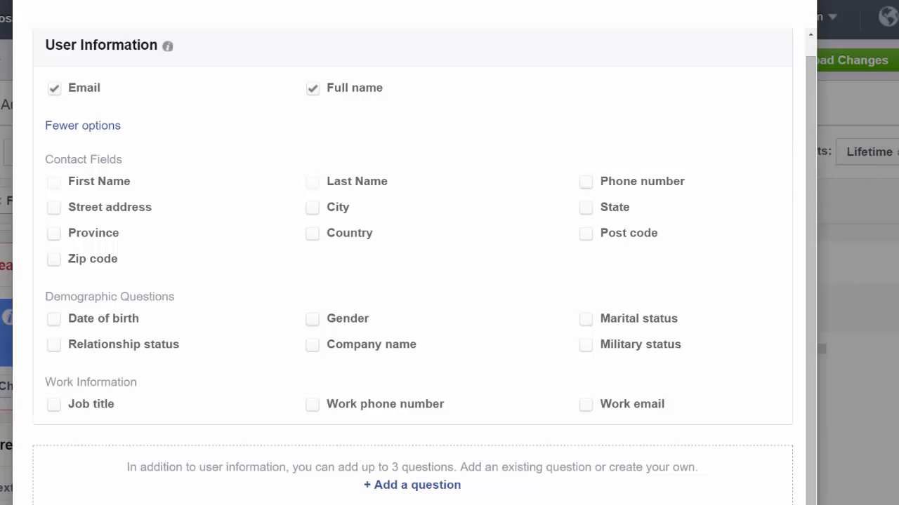
pyautogui.scroll(-2, 413, 281)
pyautogui.scroll(1, 413, 281)
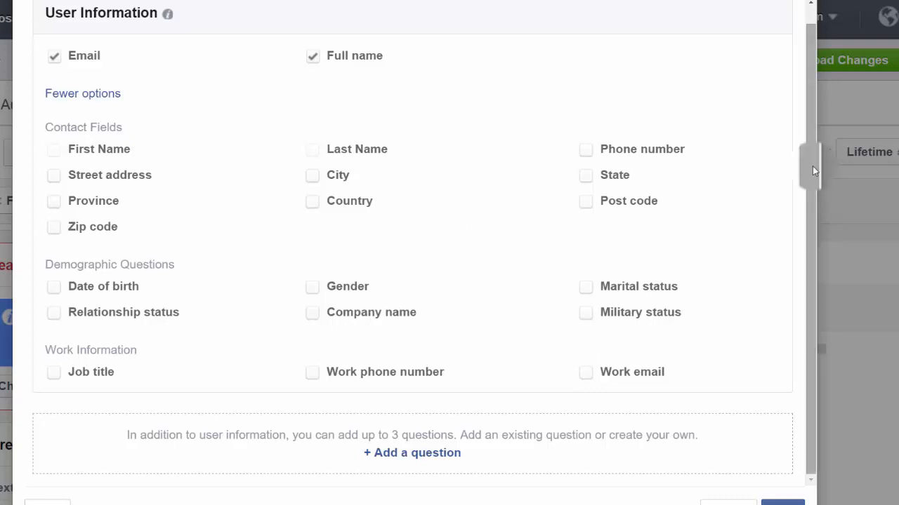
pyautogui.scroll(-2, 696, 249)
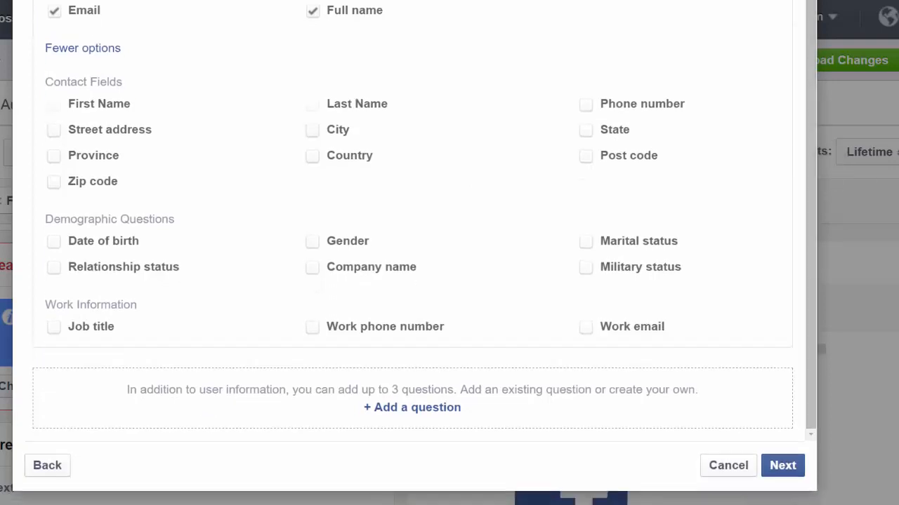
pyautogui.click(784, 465)
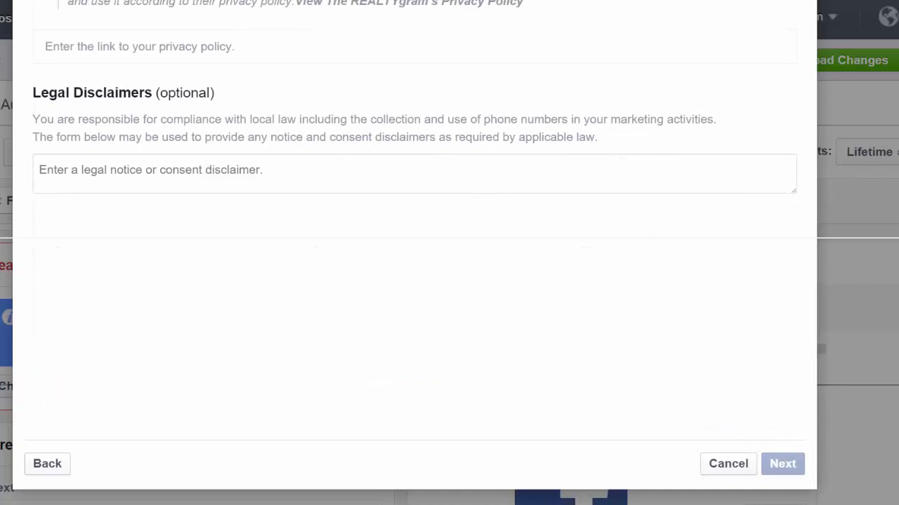
pyautogui.click(290, 158)
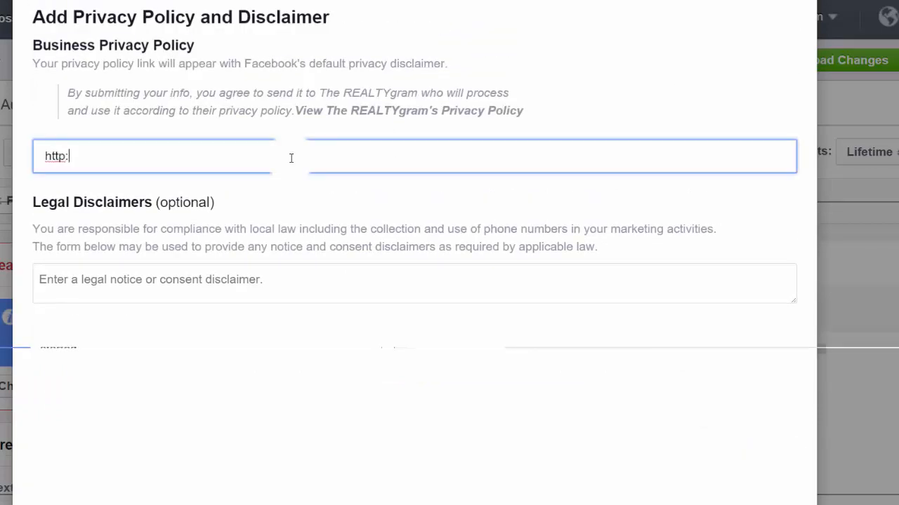
pyautogui.write('http://nobloggerleftbehind.com/privacy-policy')
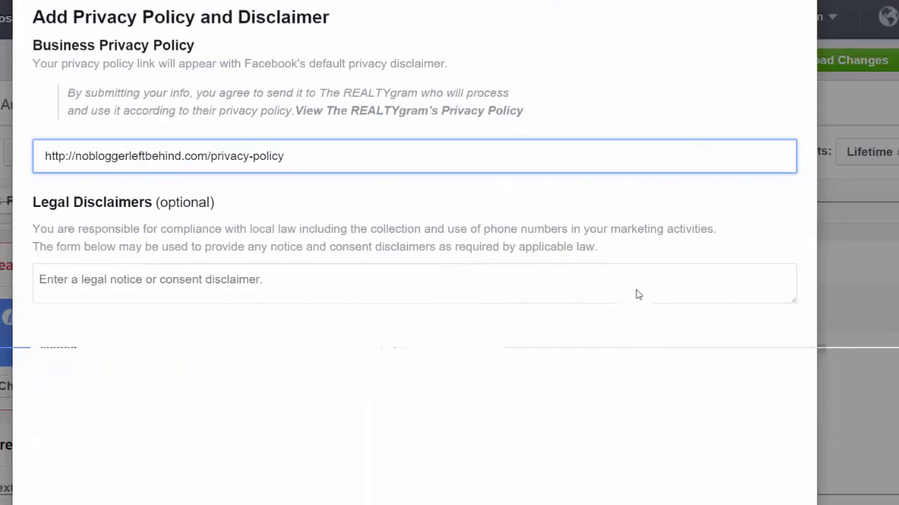
pyautogui.scroll(-3, 414, 281)
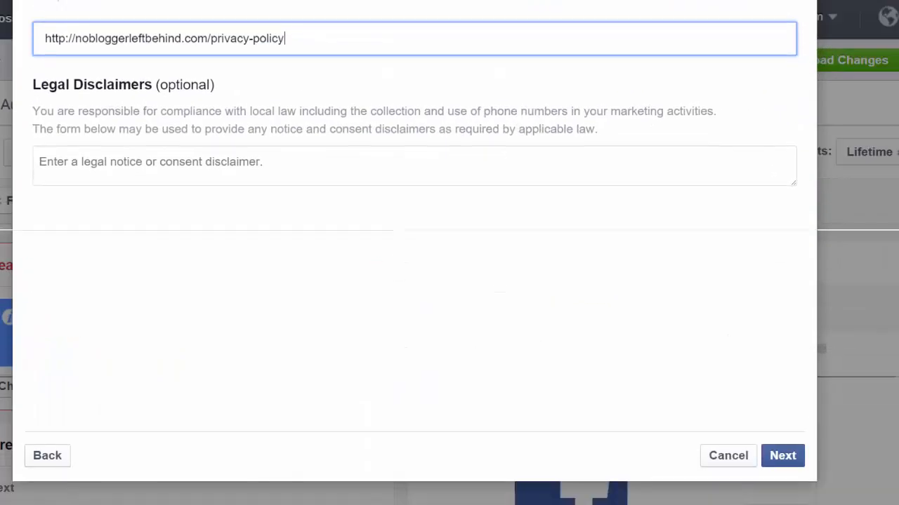
pyautogui.click(786, 455)
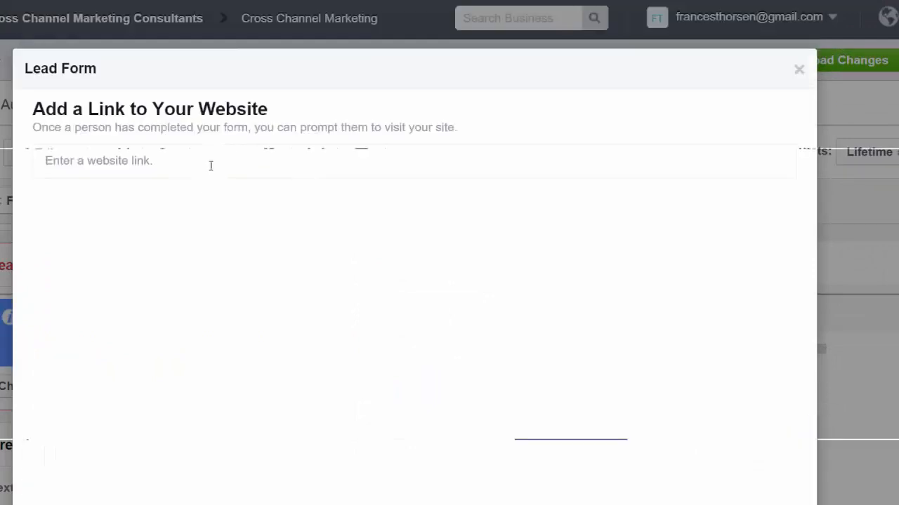
pyautogui.click(181, 163)
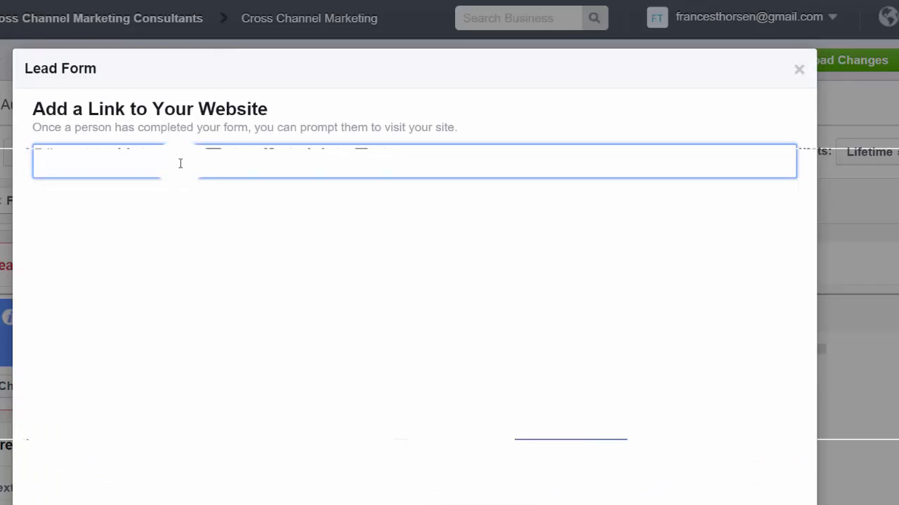
pyautogui.write('http://nobloggerleftbehind.com')
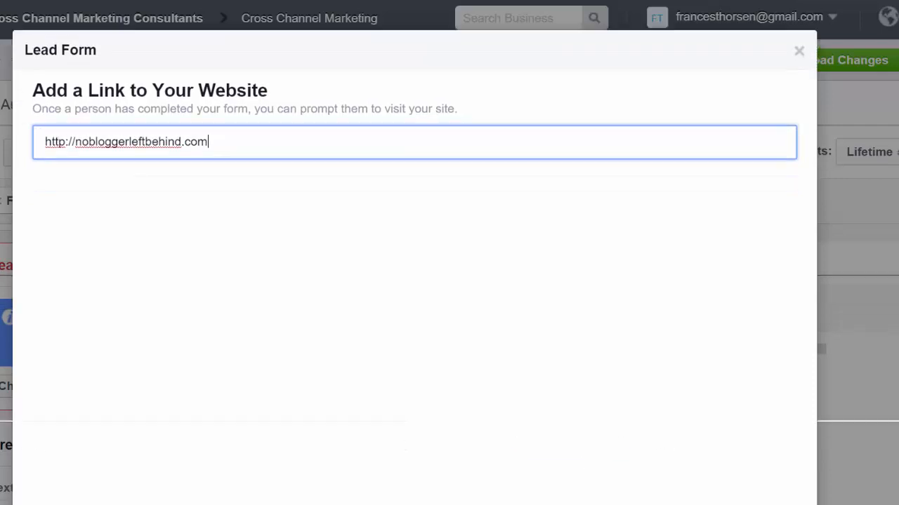
pyautogui.click(782, 455)
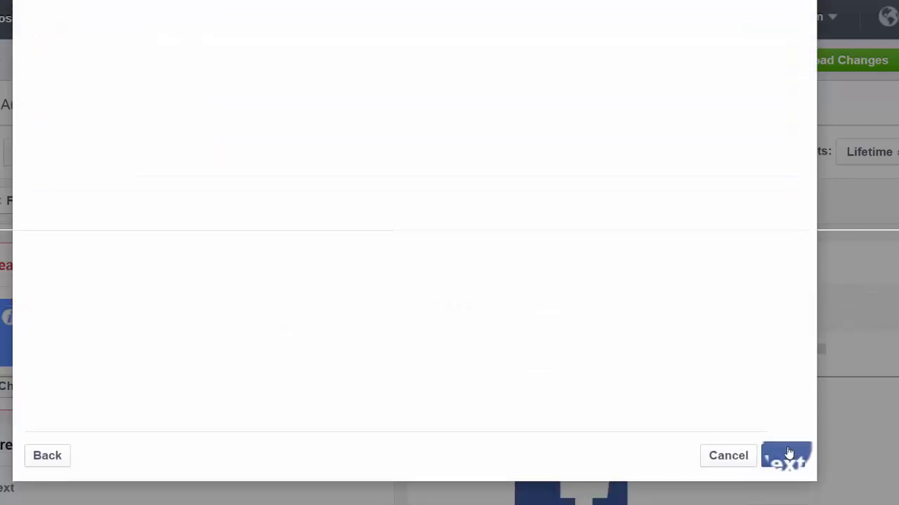
# Step: Add marketing messaging to the lead form and view the available benefit text formats
pyautogui.click(617, 457)
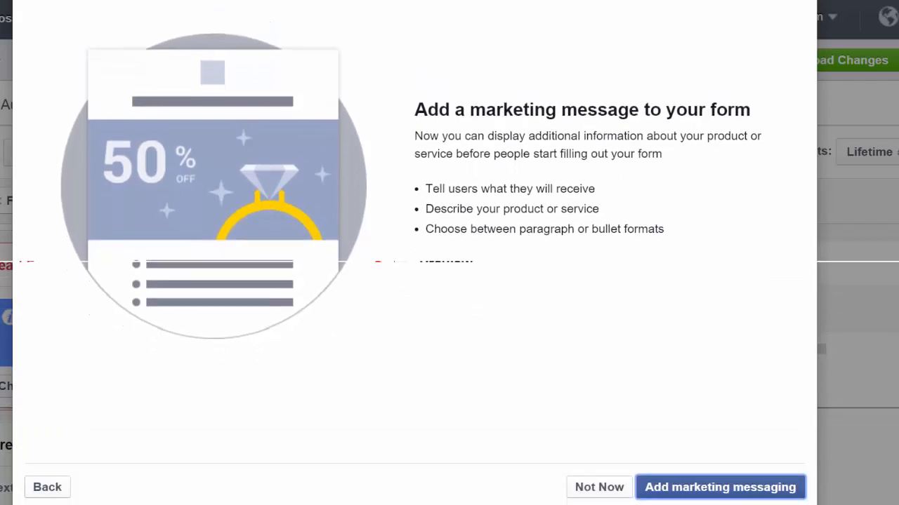
pyautogui.click(702, 491)
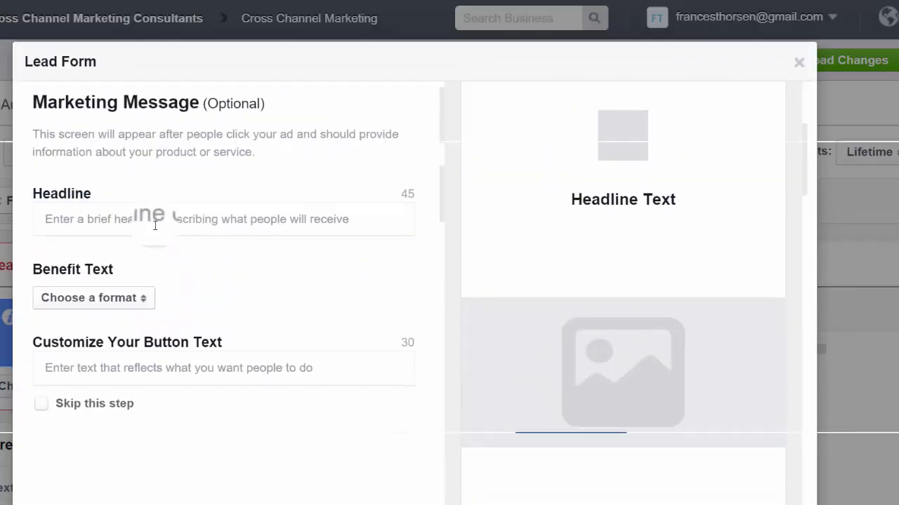
pyautogui.click(156, 221)
pyautogui.click(143, 301)
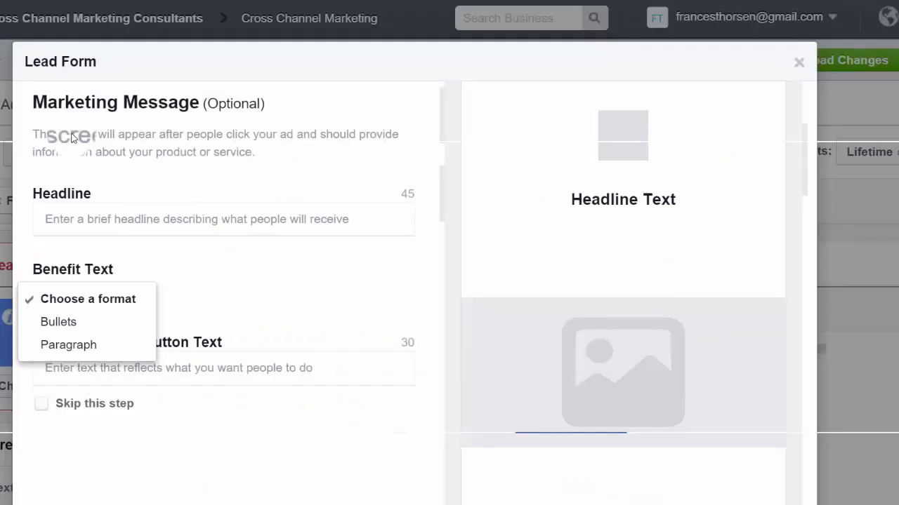
pyautogui.click(113, 217)
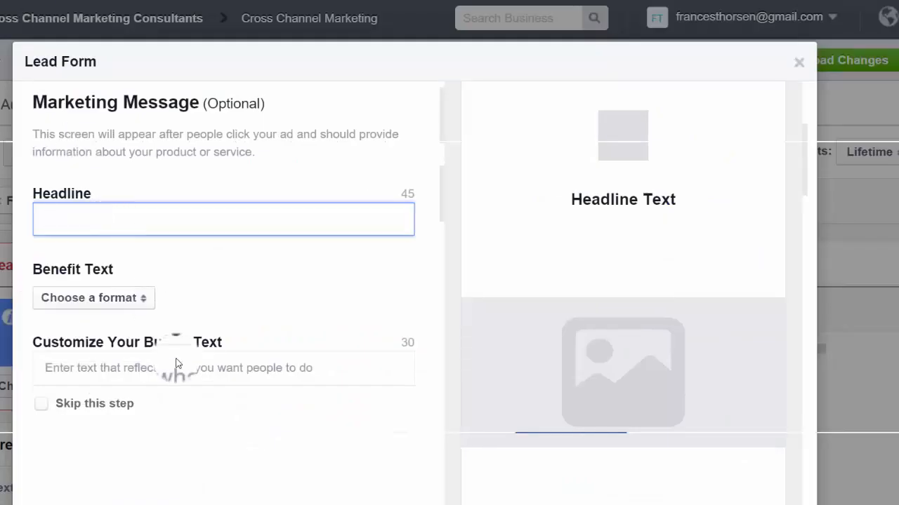
# Step: Set the marketing message's button text to "REGISTER NOW"
pyautogui.scroll(-2, 414, 281)
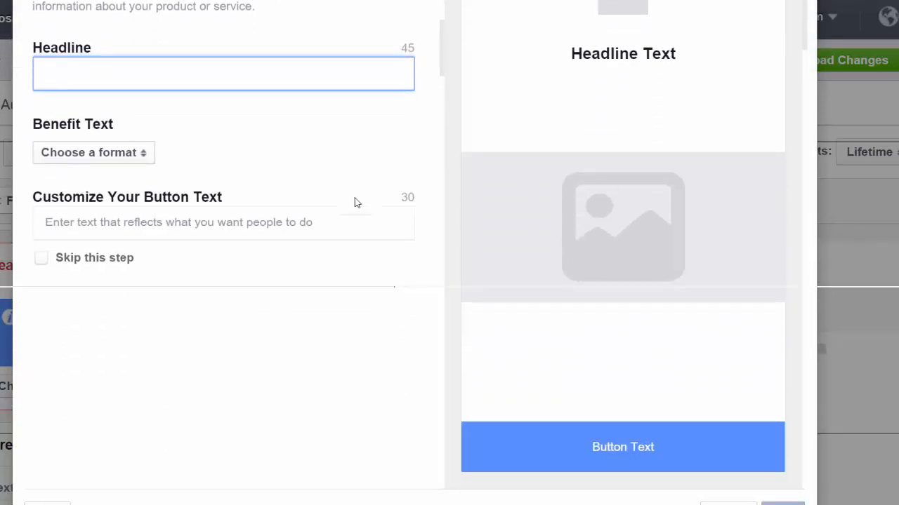
pyautogui.click(199, 223)
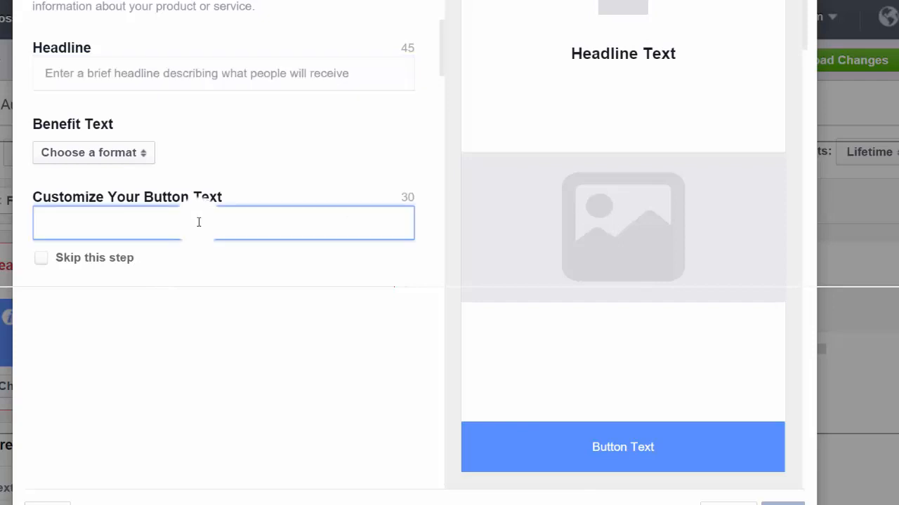
pyautogui.write('REGISTER ')
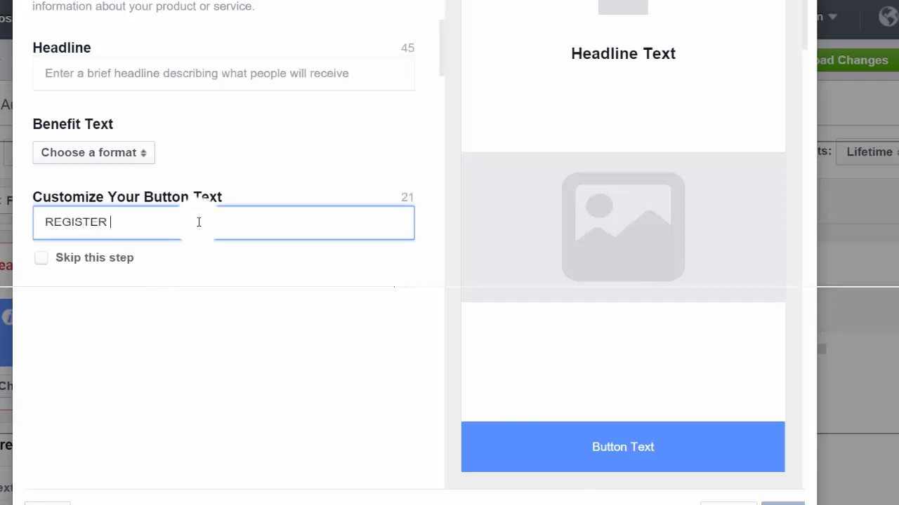
pyautogui.write('NOW')
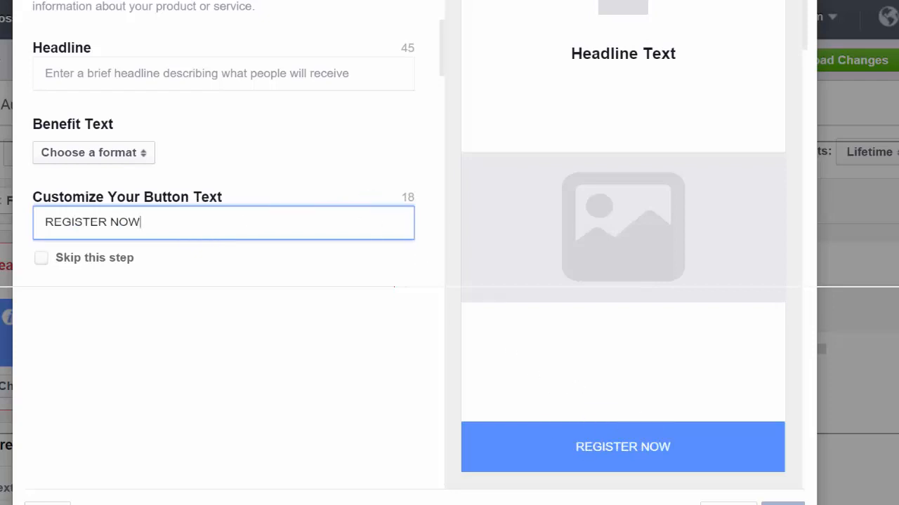
# Step: Set the marketing message's headline to "Headline Text Is Right Here"
pyautogui.scroll(-1, 414, 253)
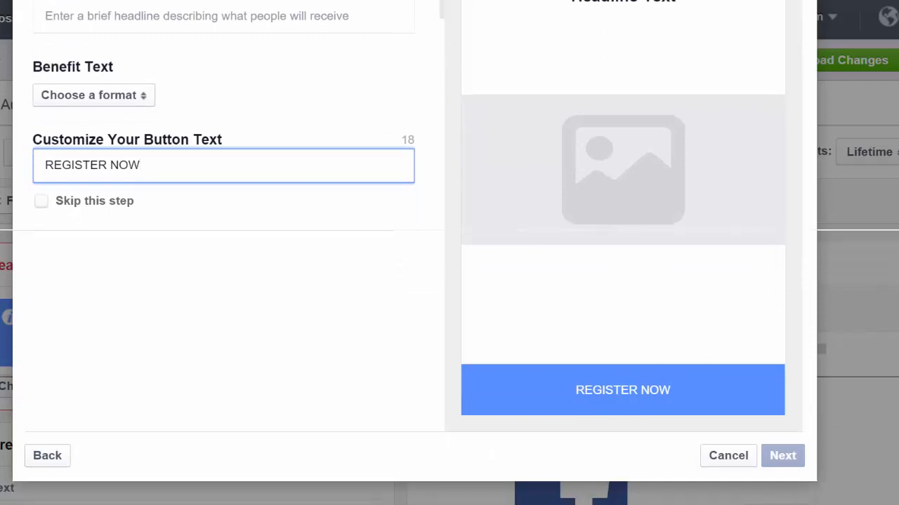
pyautogui.scroll(3, 228, 253)
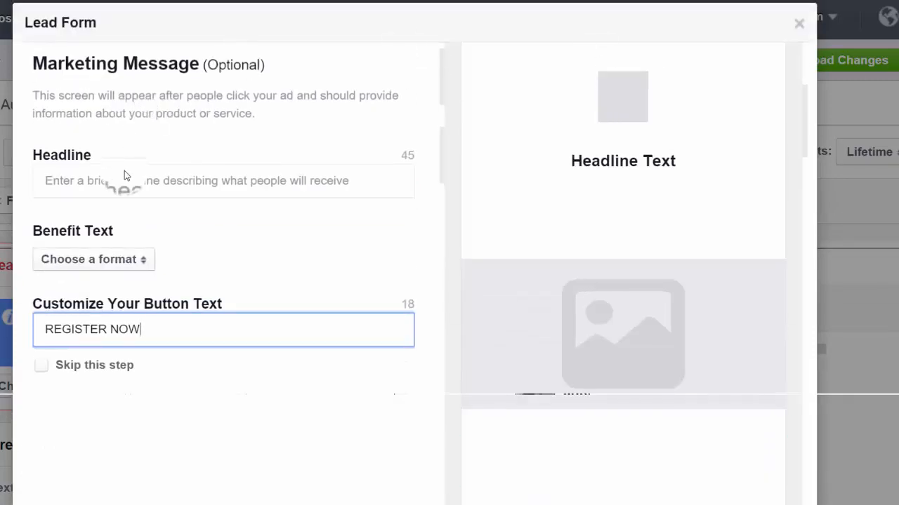
pyautogui.click(123, 185)
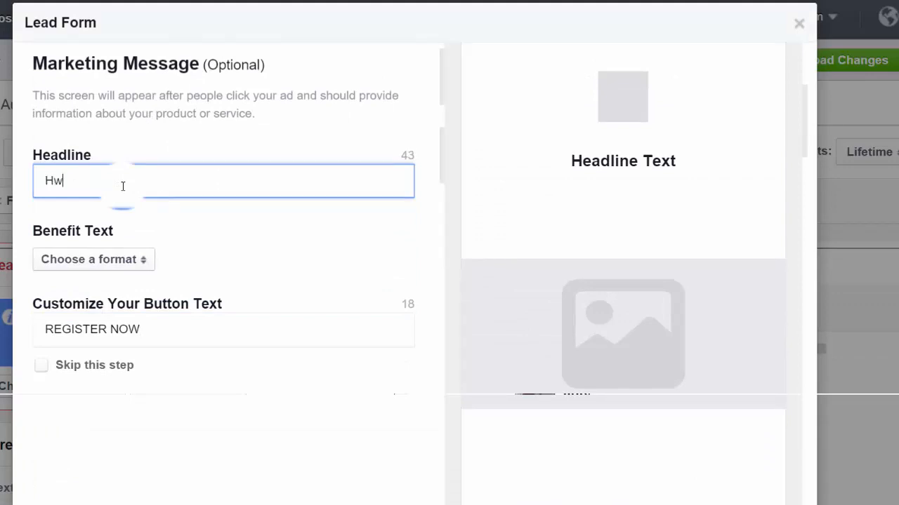
pyautogui.write('Headline')
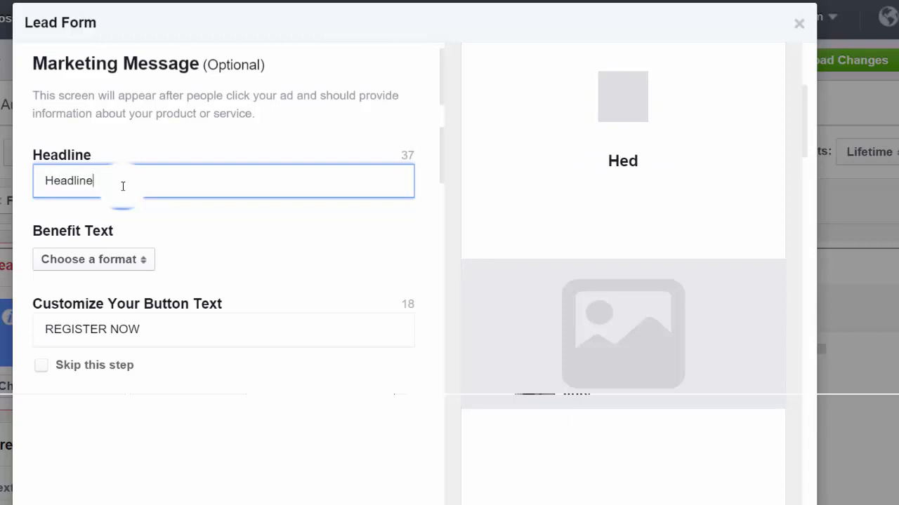
pyautogui.write(' Text Is Right Her')
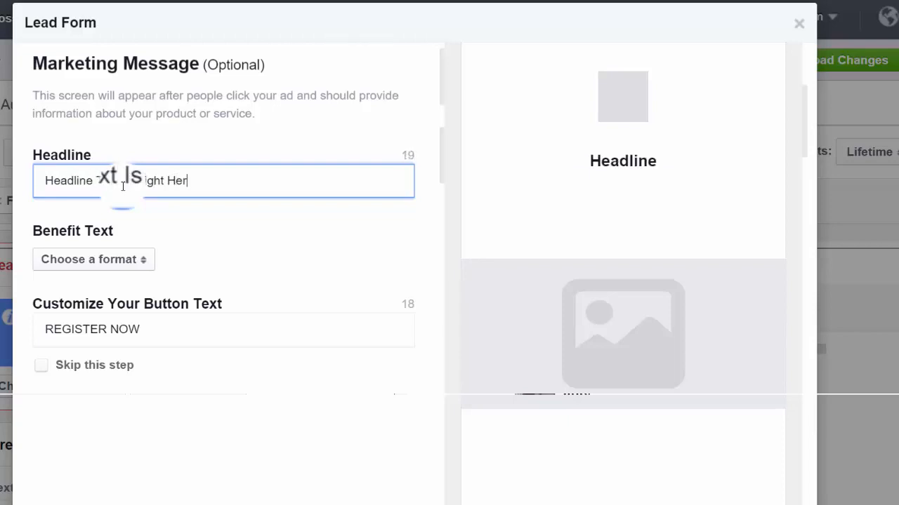
pyautogui.write('e')
pyautogui.click(156, 255)
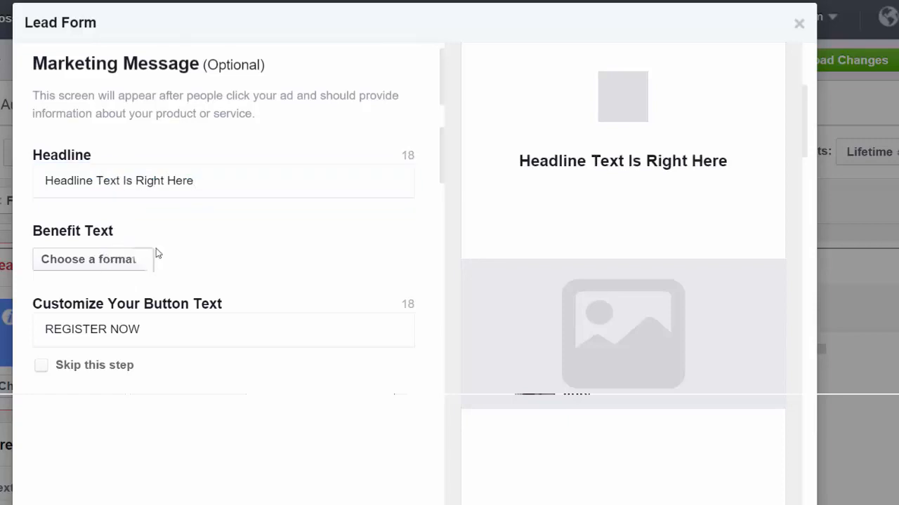
# Step: Choose the Paragraph format for the benefit text and fill it with five copies of the headline text
pyautogui.click(147, 268)
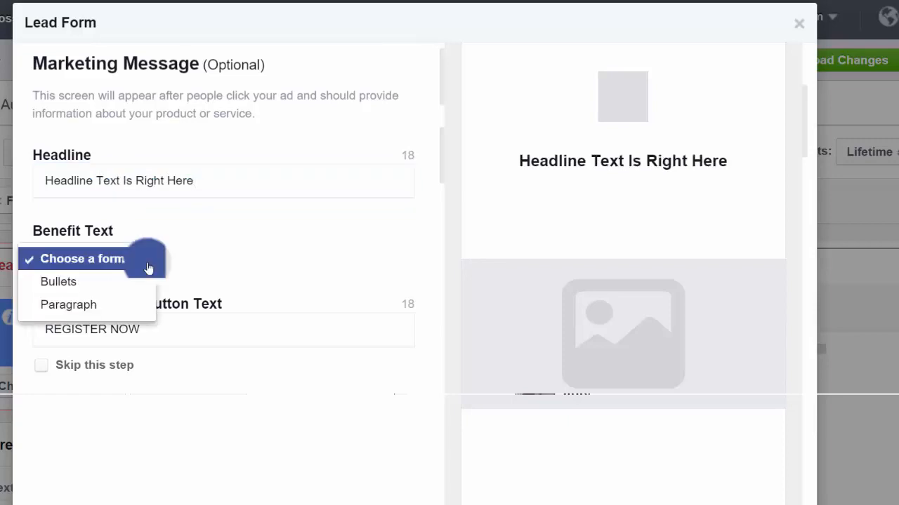
pyautogui.click(121, 303)
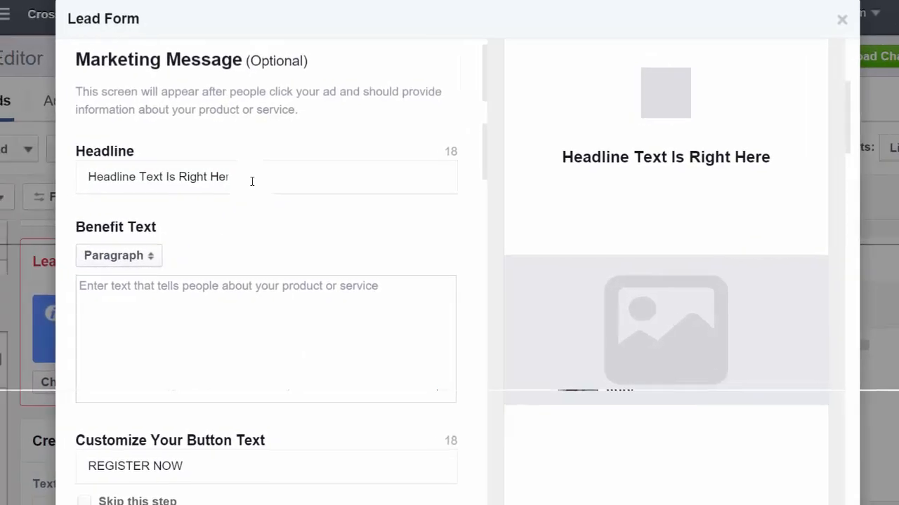
pyautogui.moveTo(207, 183); pyautogui.dragTo(43, 181)
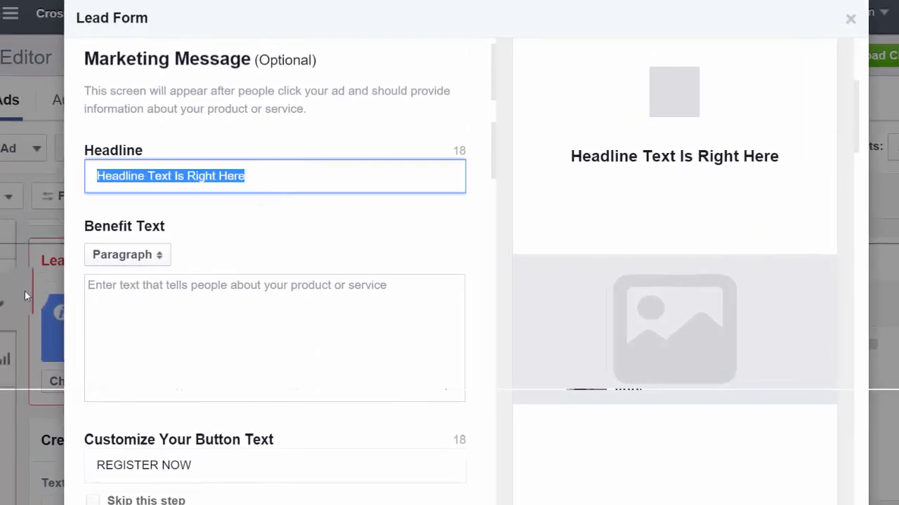
pyautogui.hotkey('ctrl', 'c')
pyautogui.click(106, 295)
pyautogui.hotkey('ctrl', 'v')
pyautogui.hotkey('ctrl', 'v')
pyautogui.hotkey('ctrl', 'v')
pyautogui.hotkey('ctrl', 'v')
pyautogui.hotkey('ctrl', 'v')
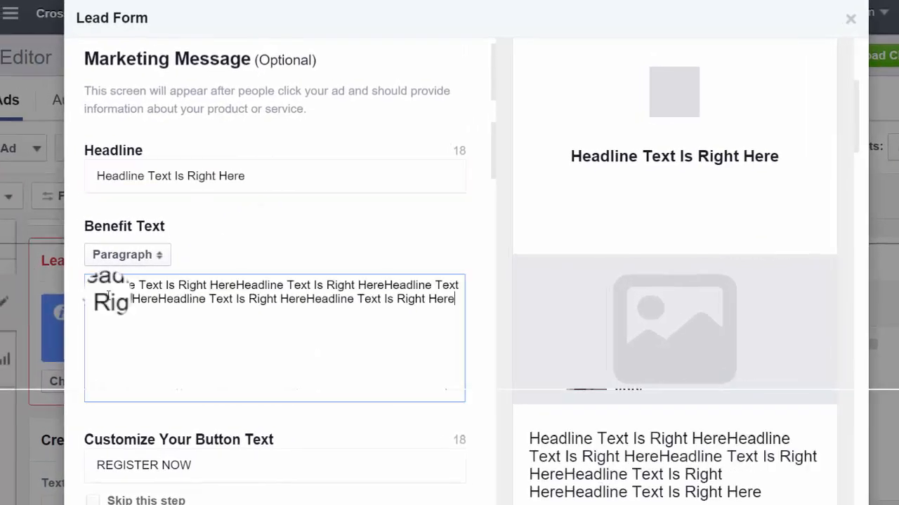
pyautogui.scroll(-2, 167, 162)
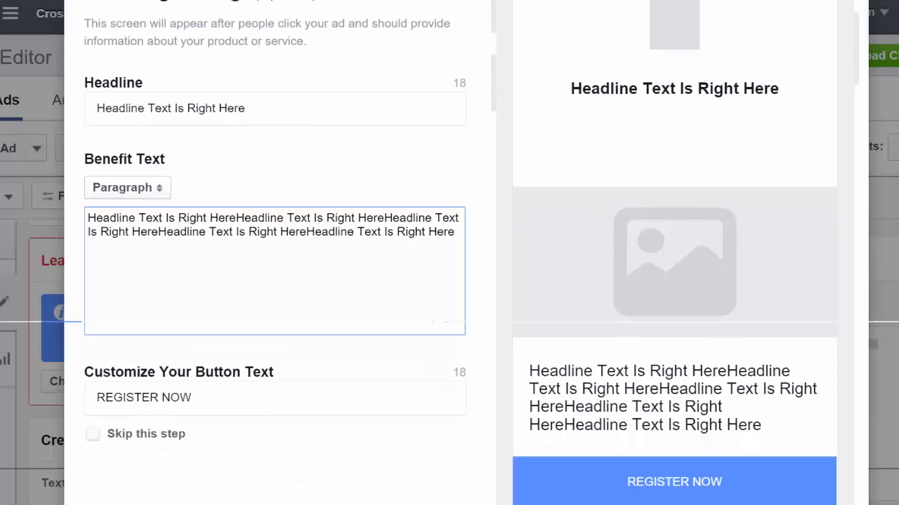
# Step: Switch the benefit text format to Bullets and fill the first three bullets with the headline text
pyautogui.click(167, 162)
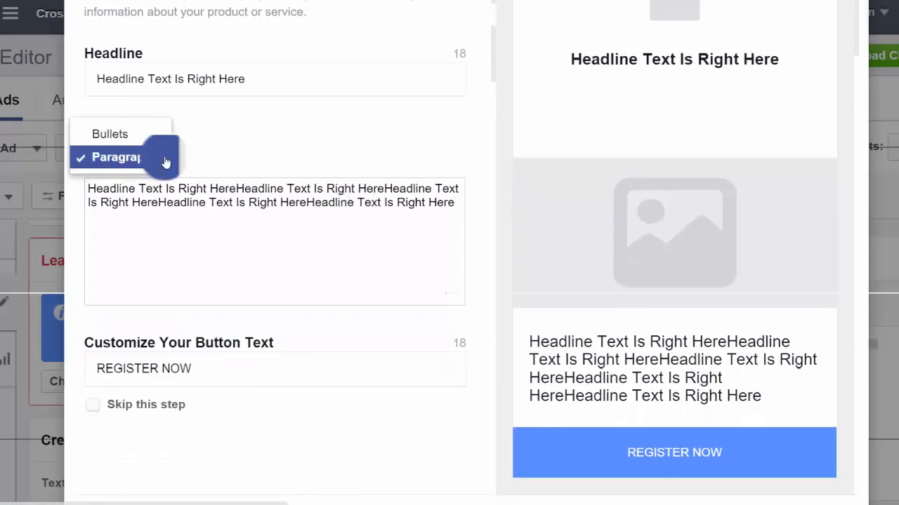
pyautogui.click(157, 135)
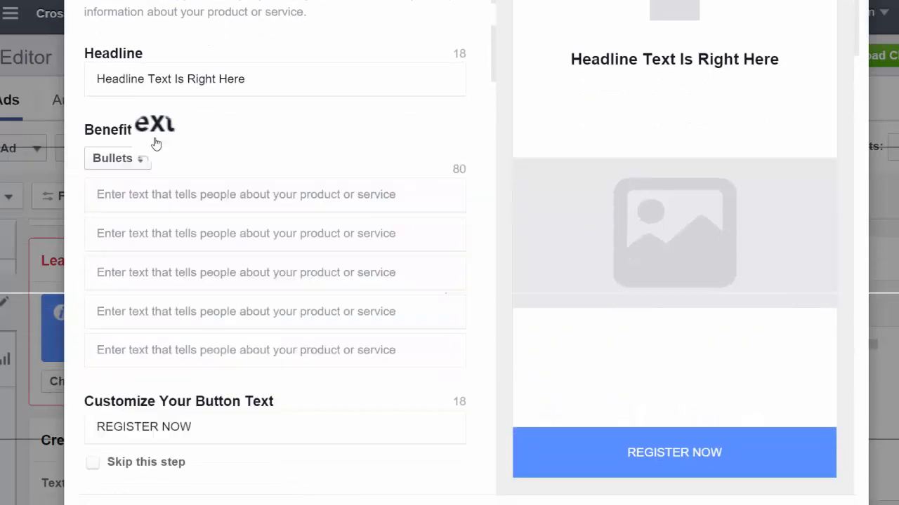
pyautogui.click(192, 194)
pyautogui.hotkey('ctrl', 'v')
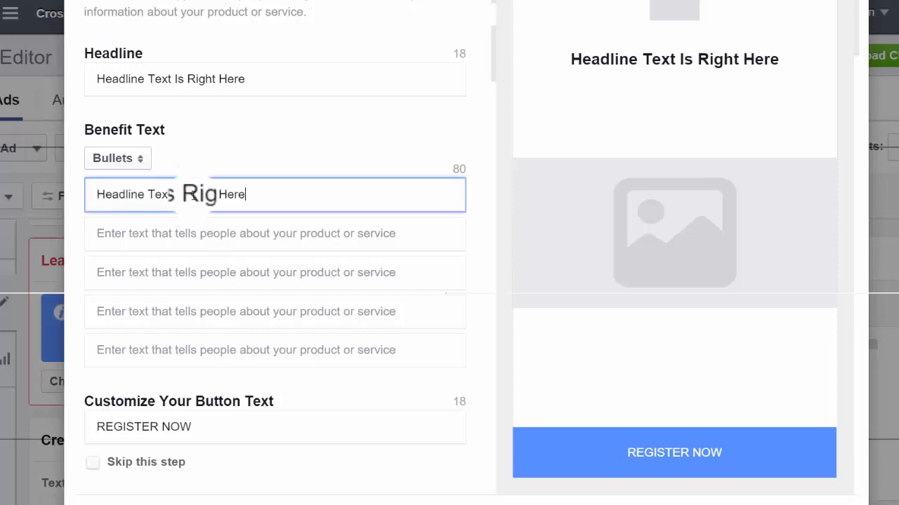
pyautogui.click(206, 227)
pyautogui.hotkey('ctrl', 'v')
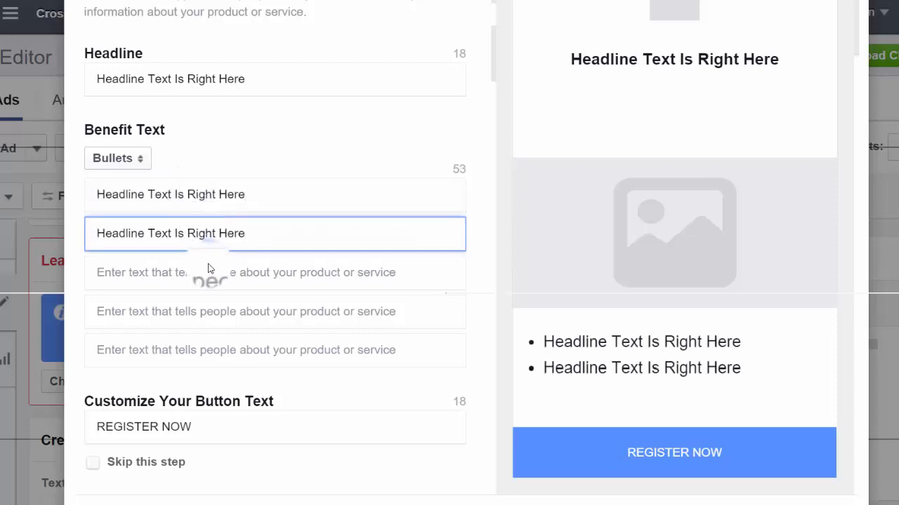
pyautogui.click(209, 267)
pyautogui.hotkey('ctrl', 'v')
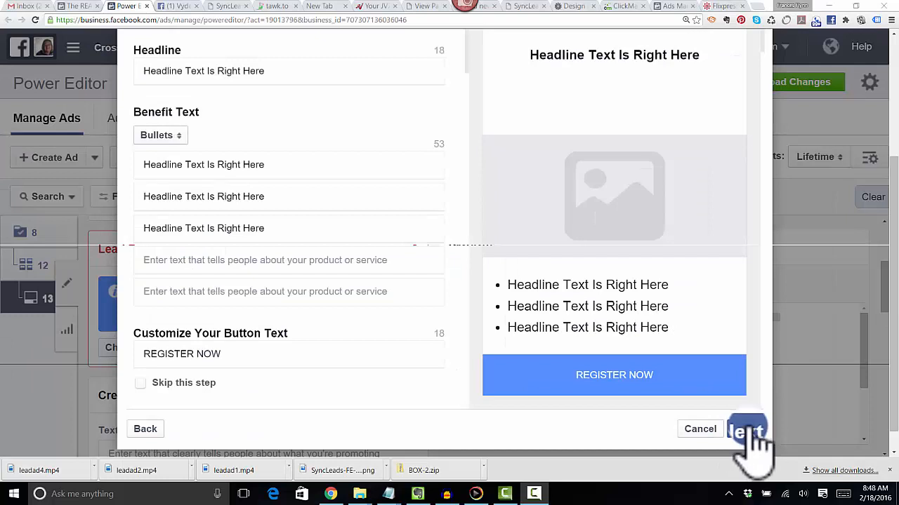
# Step: Continue to the lead form's review page and cancel creating the form
pyautogui.click(748, 429)
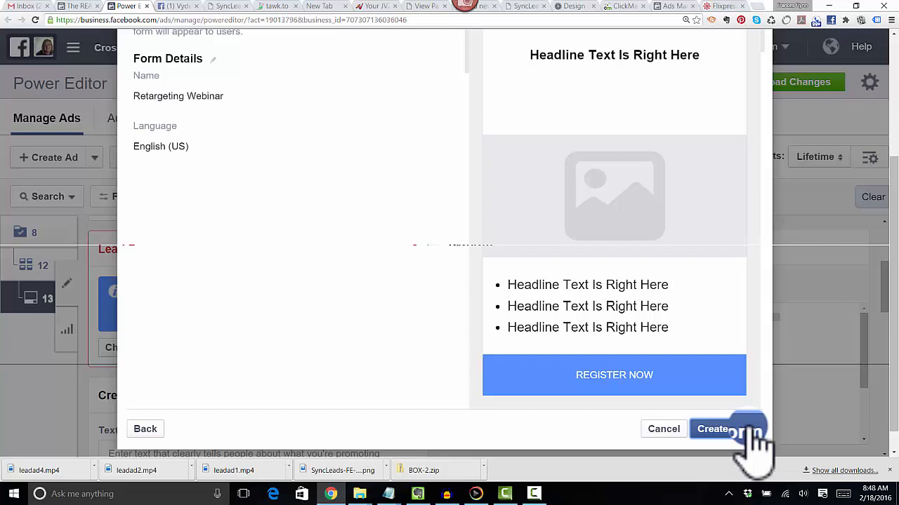
pyautogui.click(670, 429)
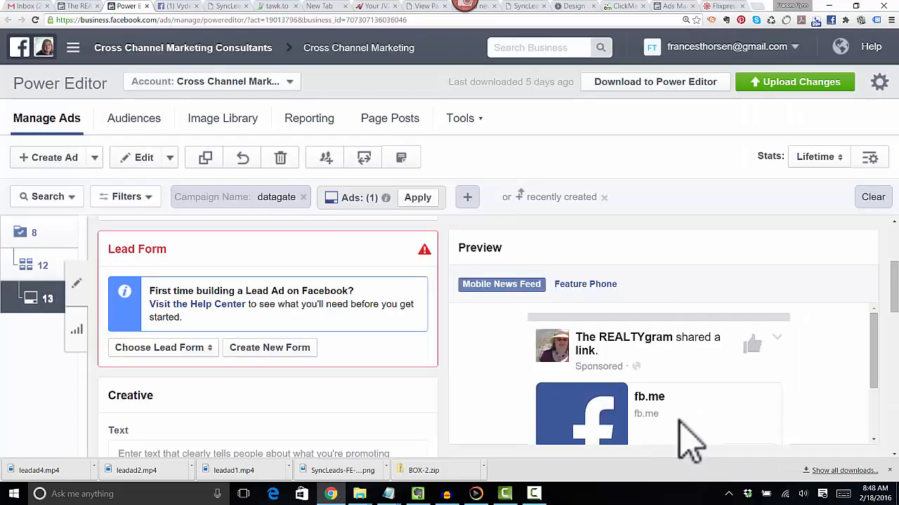
# Step: Set the ad's headline to "Join My Webinar" and its news feed link description to "Insert text here"
pyautogui.moveTo(895, 283); pyautogui.dragTo(886, 401)
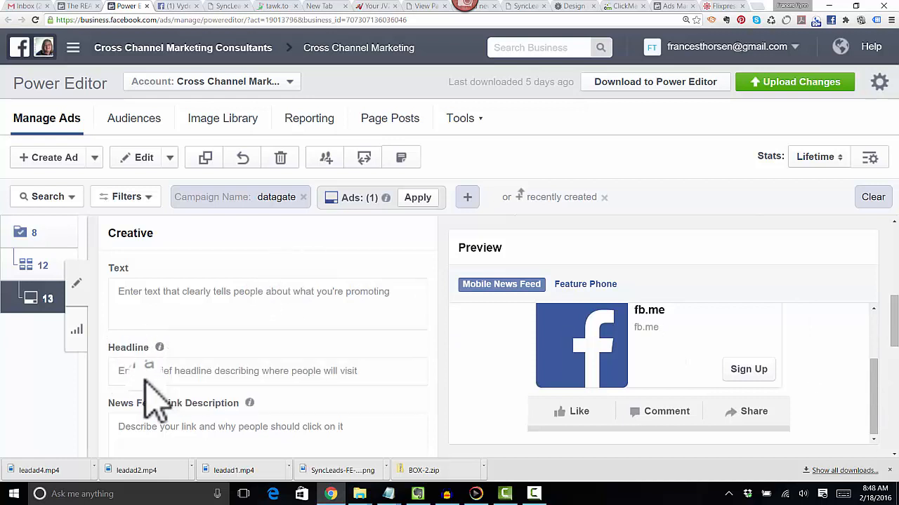
pyautogui.click(199, 370)
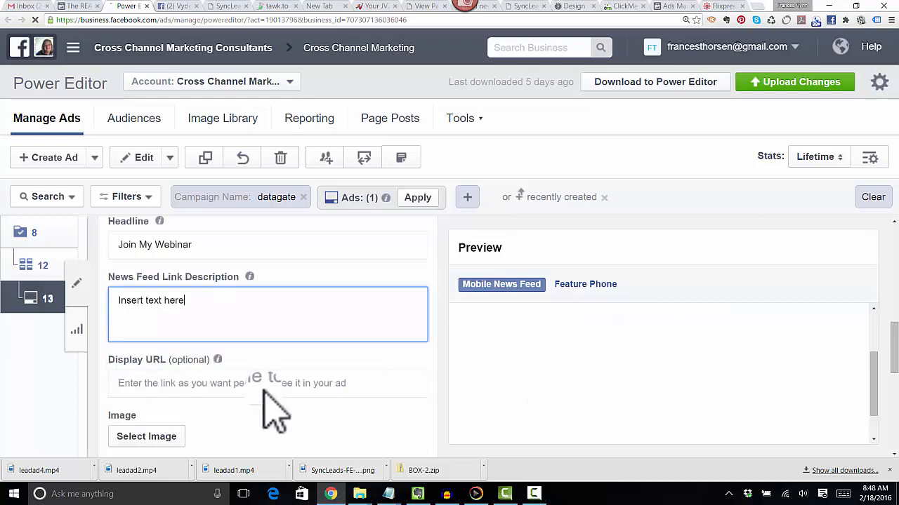
pyautogui.click(268, 390)
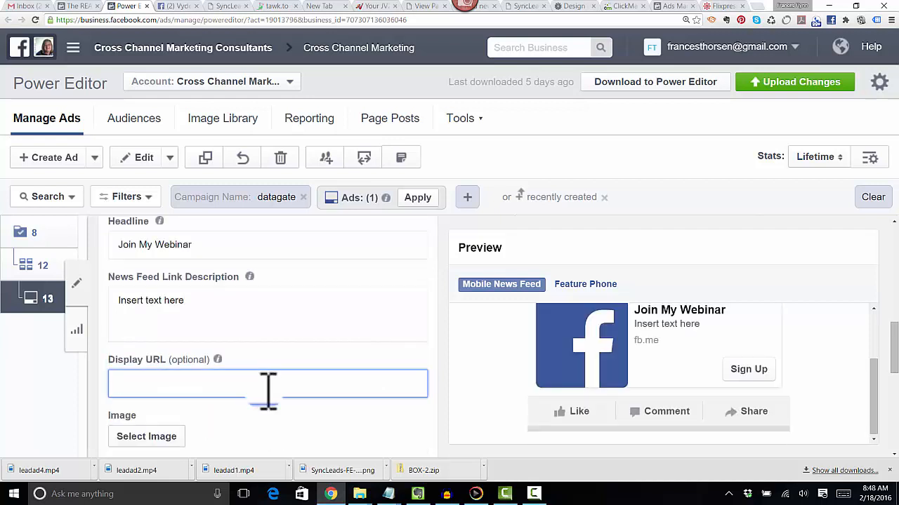
# Step: Use the "Real Estate Retargeting Webinar" picture from the image library as the ad's image
pyautogui.click(146, 437)
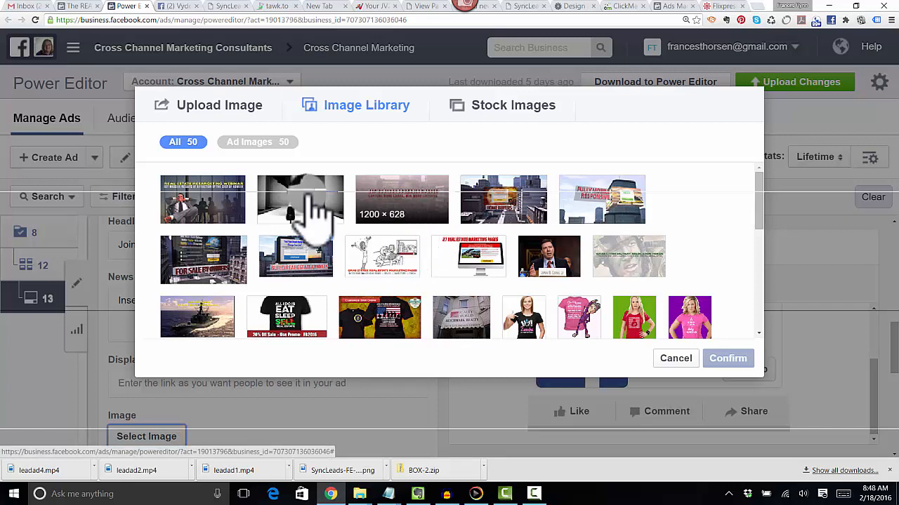
pyautogui.click(226, 207)
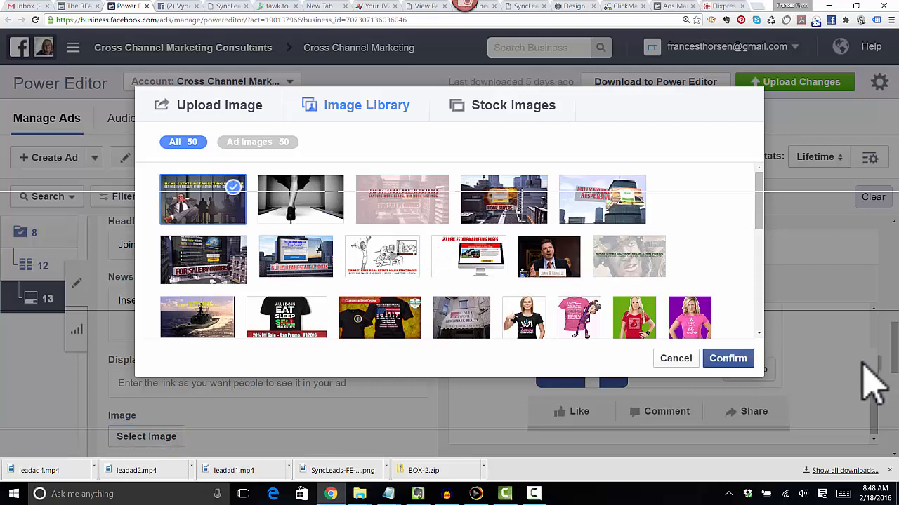
pyautogui.click(737, 359)
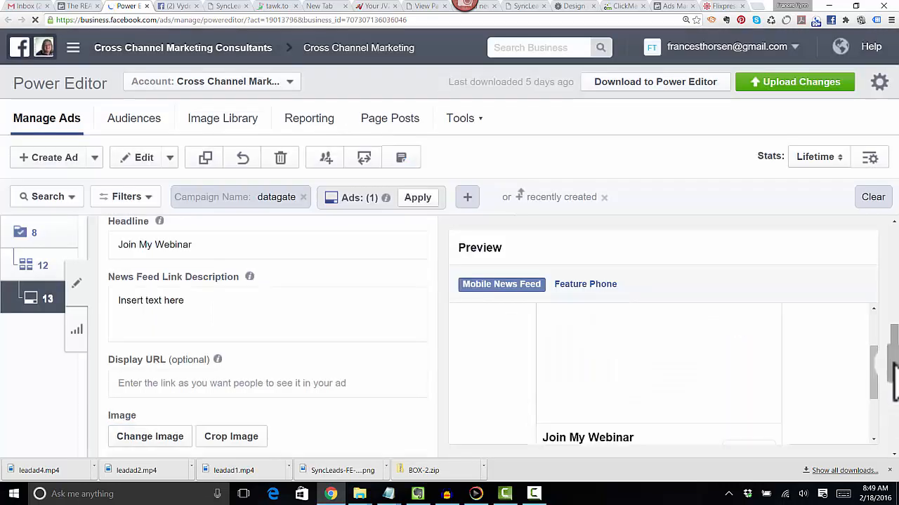
# Step: Set the ad's conversion tracking to track all conversions from the Facebook pixel
pyautogui.moveTo(871, 379); pyautogui.dragTo(893, 435)
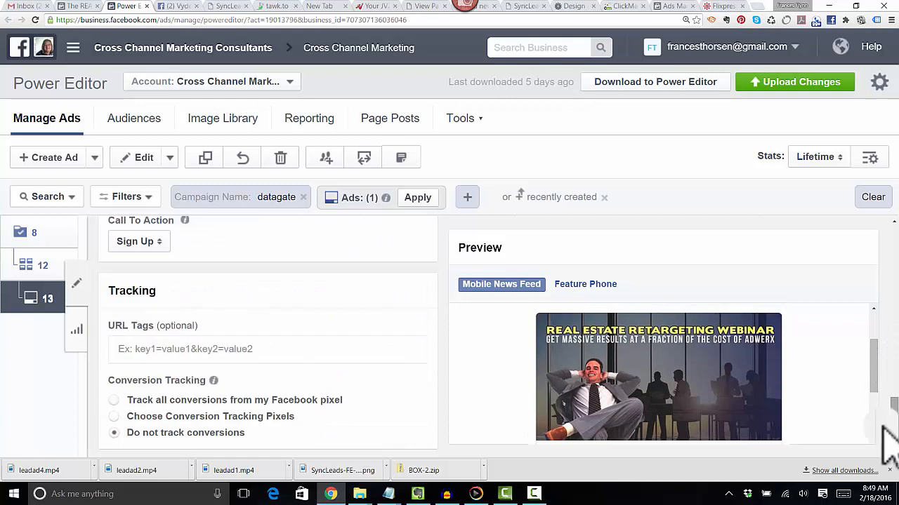
pyautogui.click(114, 399)
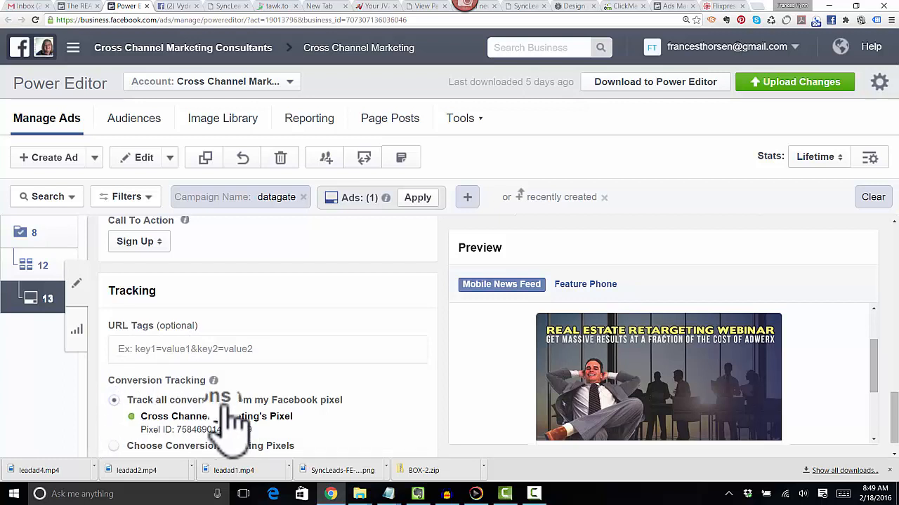
pyautogui.moveTo(895, 443); pyautogui.dragTo(895, 449)
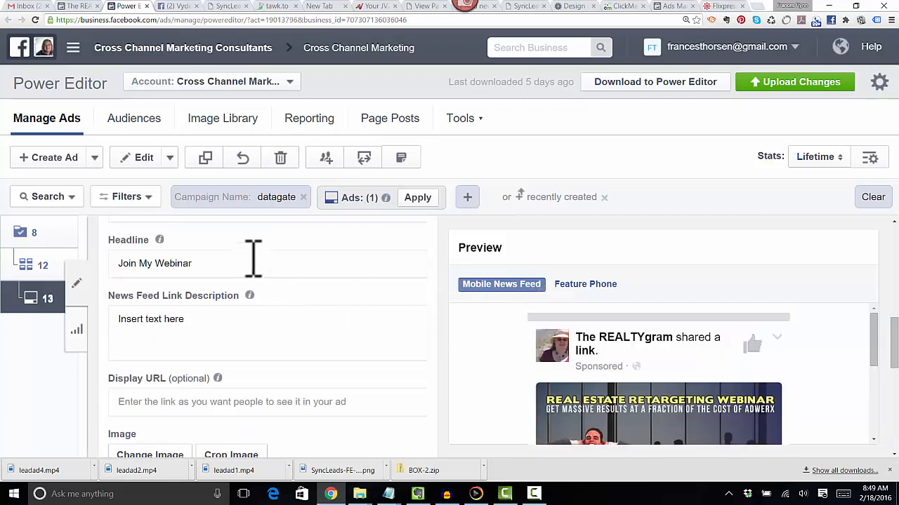
# Step: Set the ad's display URL to nobloggerleftbehind.com
pyautogui.click(189, 402)
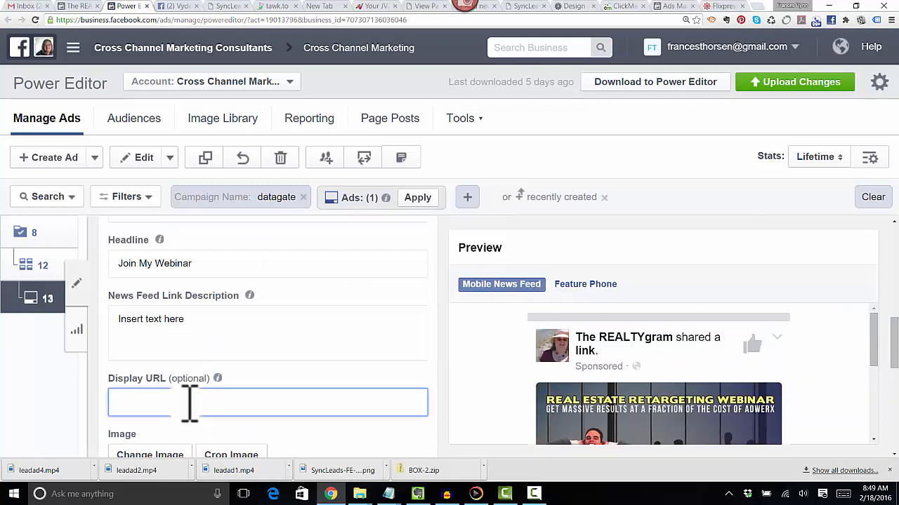
pyautogui.write('nobloggre')
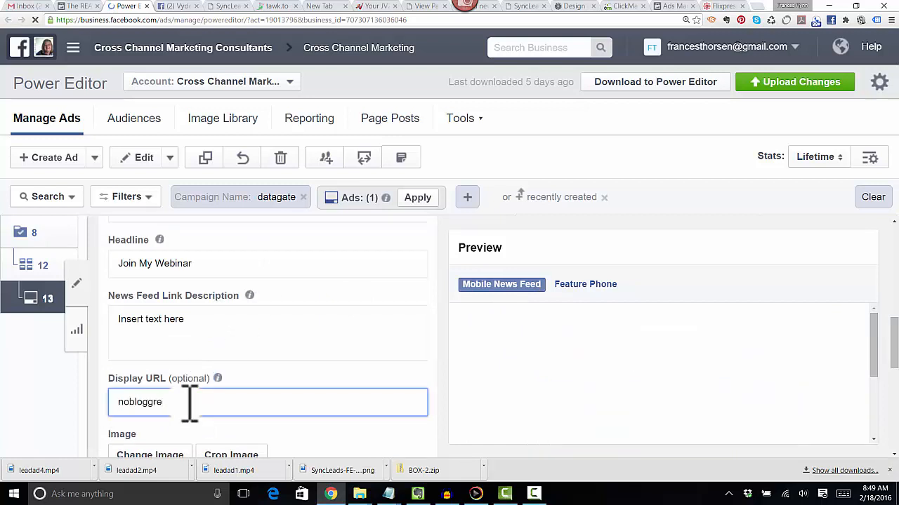
pyautogui.press('BackSpace')
pyautogui.press('BackSpace')
pyautogui.write('e')
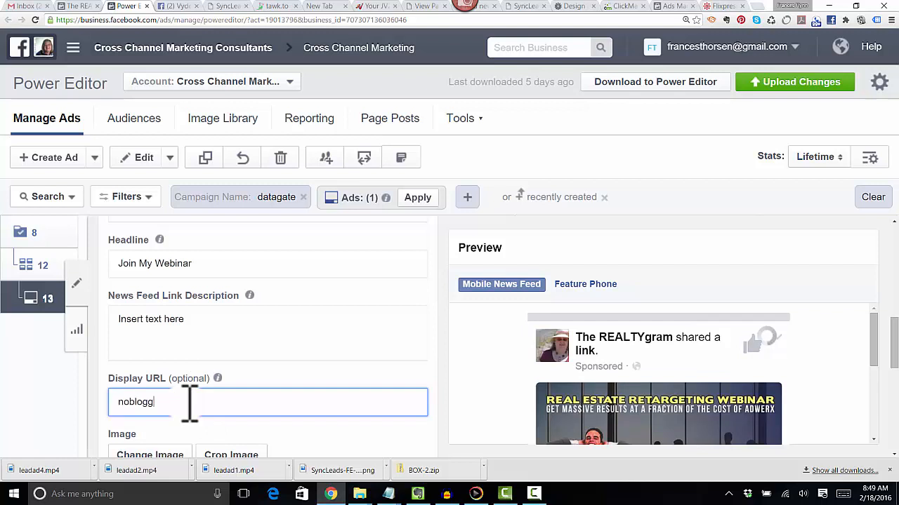
pyautogui.write('rr')
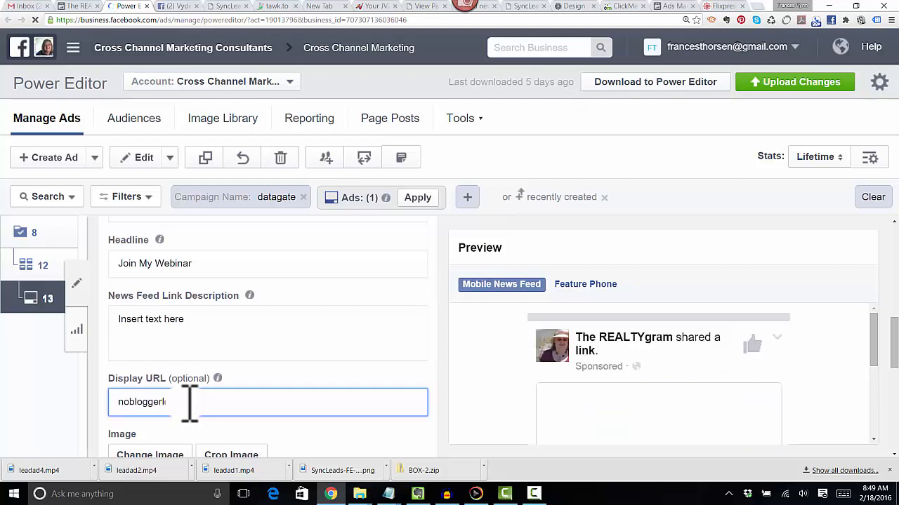
pyautogui.write('leftbehind.com')
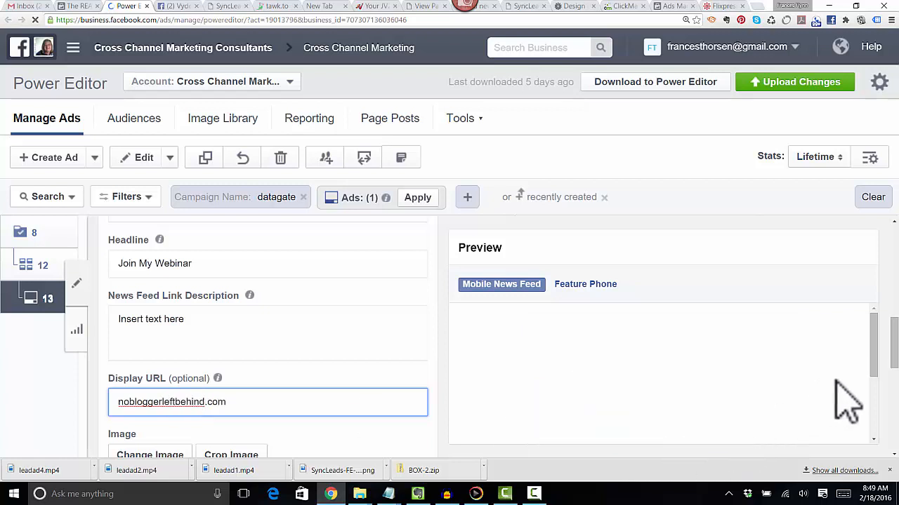
# Step: Review the whole ad in its mobile news feed preview and start uploading the changes
pyautogui.moveTo(872, 357); pyautogui.dragTo(869, 431)
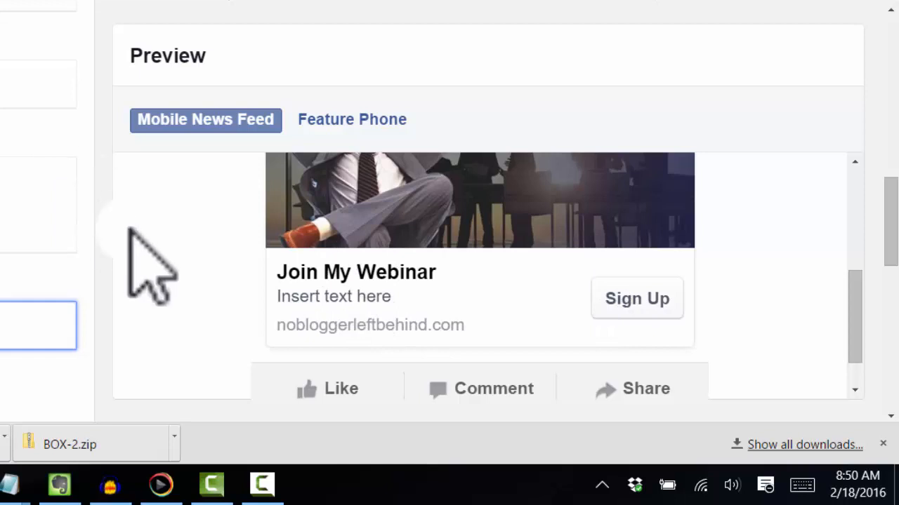
pyautogui.click(853, 316)
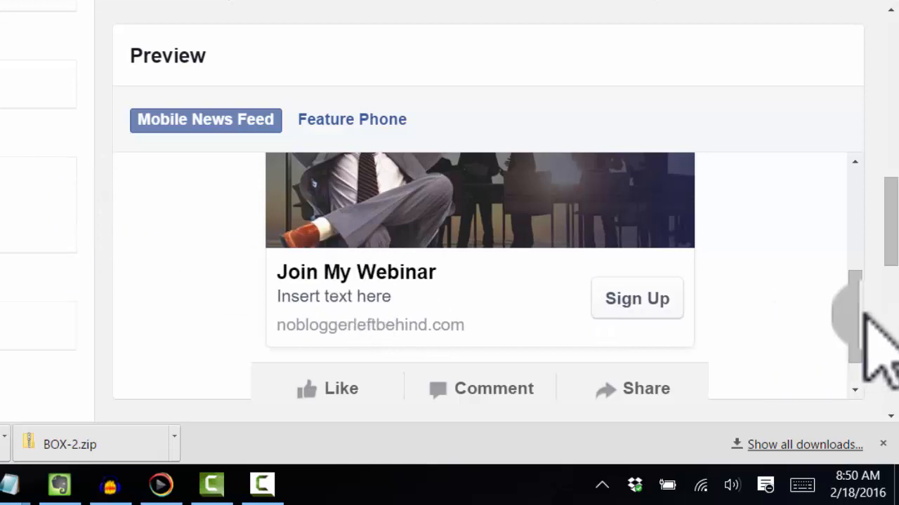
pyautogui.moveTo(862, 321); pyautogui.dragTo(882, 242)
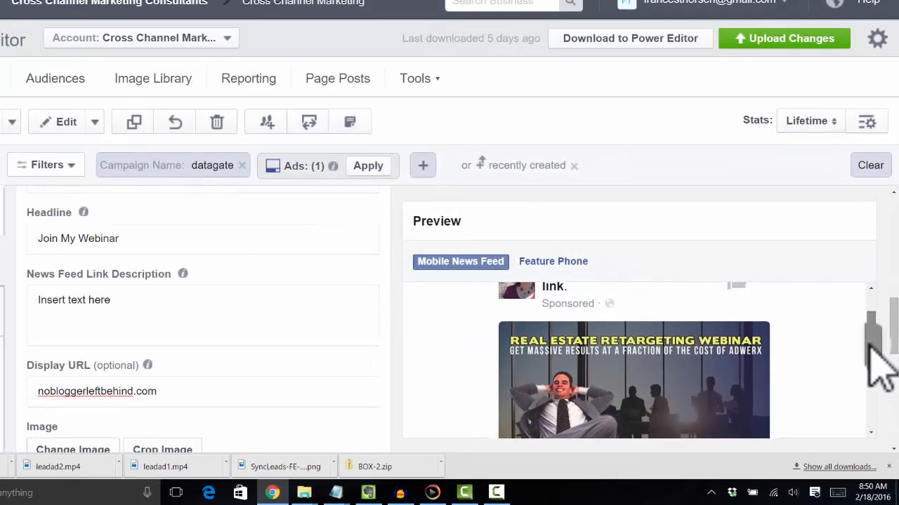
pyautogui.moveTo(870, 365); pyautogui.dragTo(878, 342)
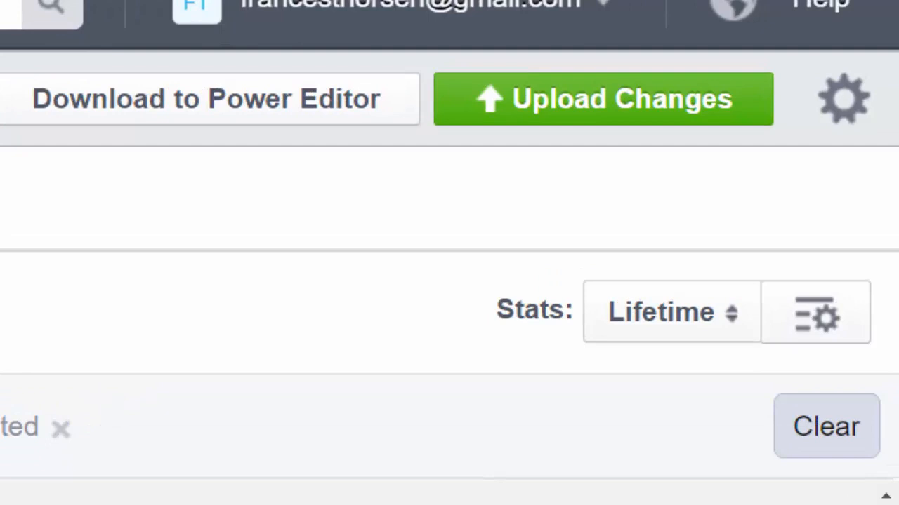
pyautogui.click(607, 98)
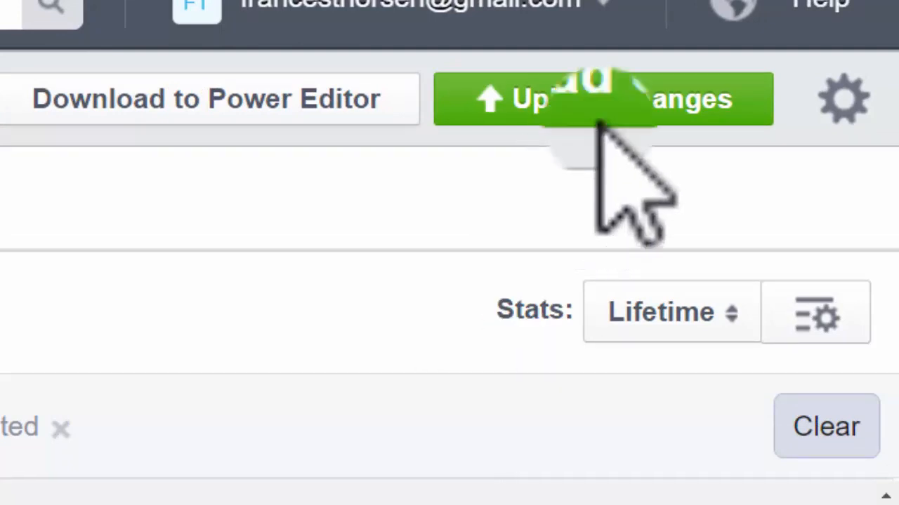